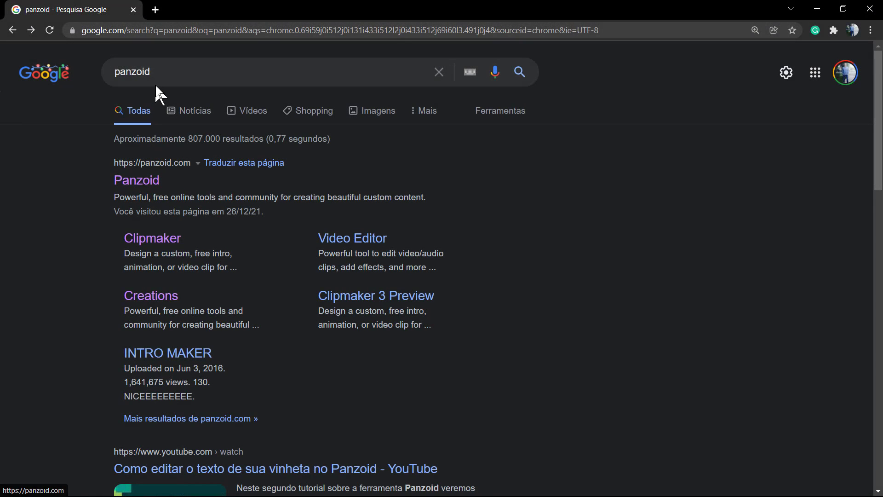
Open panzoid.com from the Panzoid link in the Google results for 'panzoid'.
double_click(172, 77)
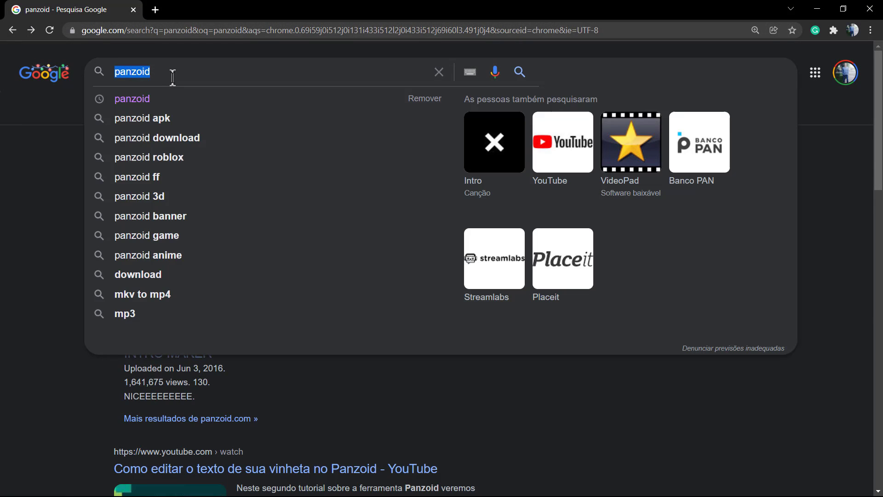
left_click(25, 155)
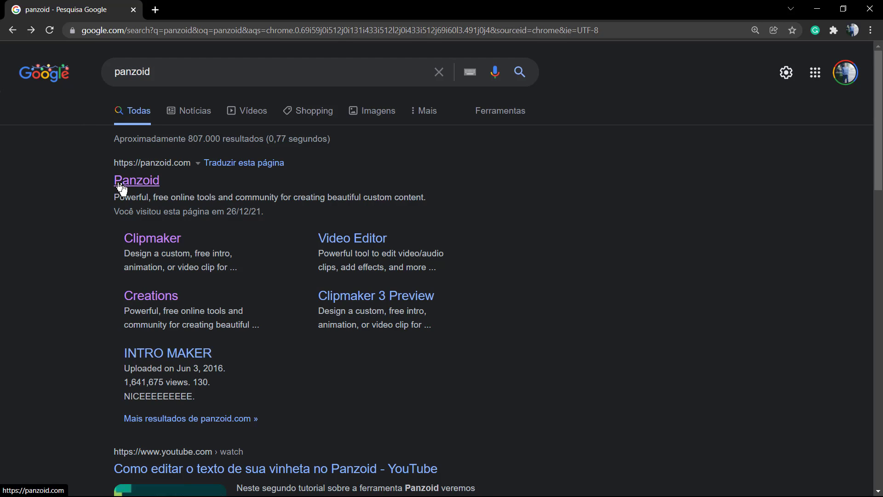
left_click(151, 184)
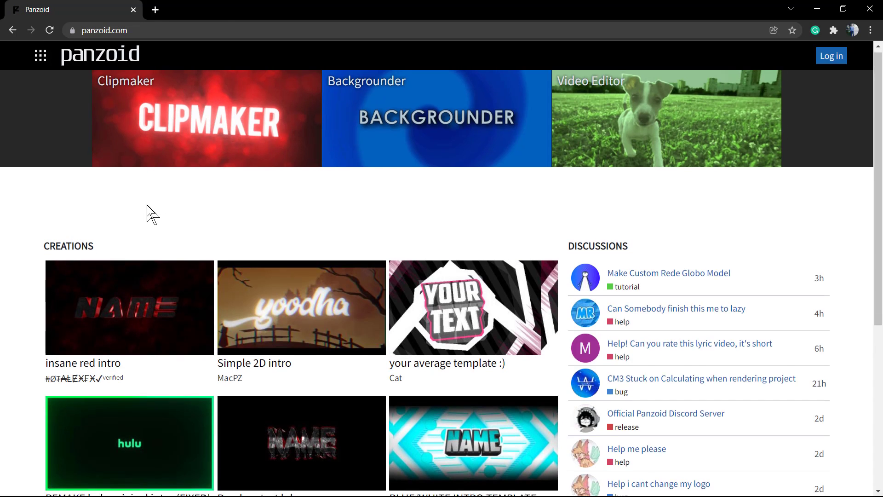
Look at the 'REMAKE hulu original intro' creation, then return to the Panzoid home page.
scroll(147, 205, "down", 3)
scroll(148, 212, "down", 3)
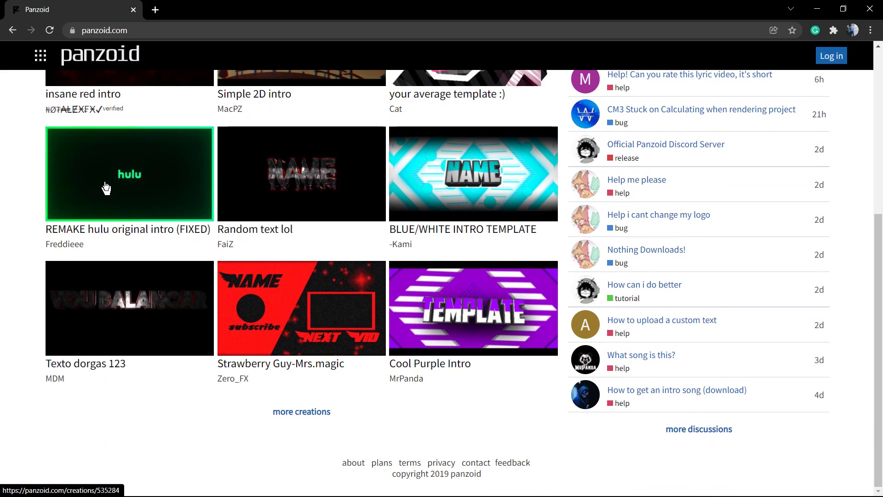
left_click(106, 187)
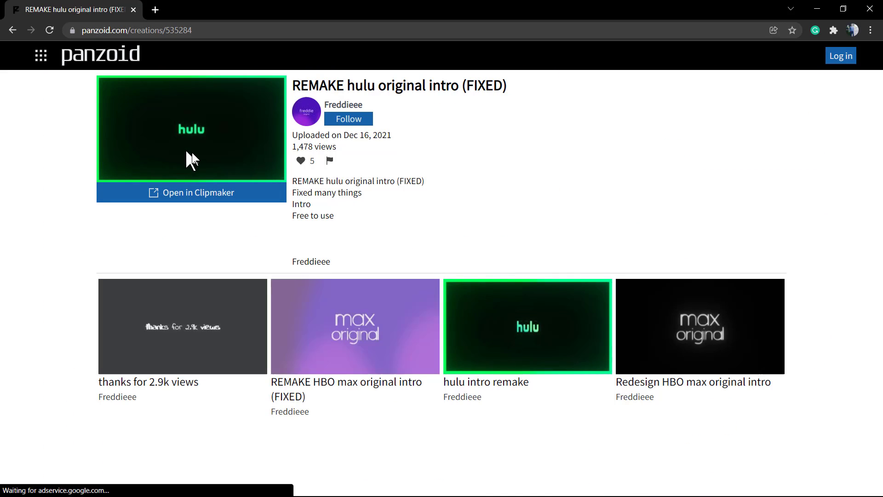
left_click(12, 30)
Browse the full list of creations and open the SICK ORANGE INTRO! template.
scroll(349, 282, "down", 1)
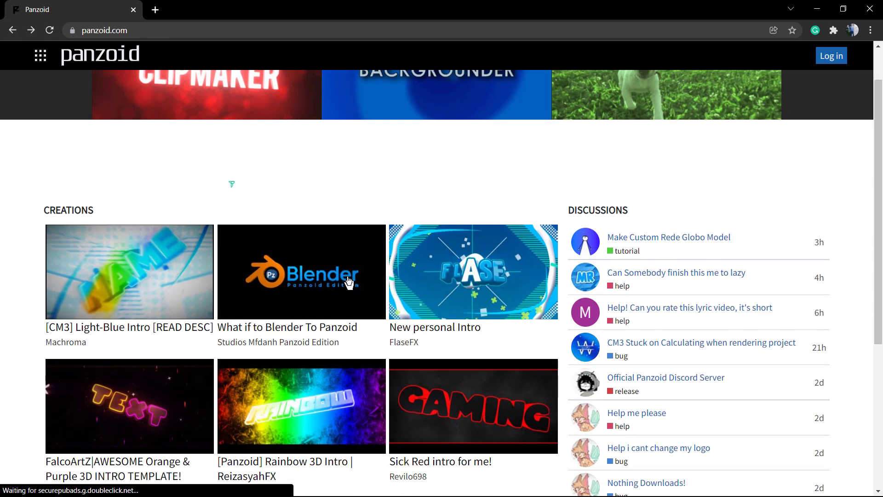
scroll(343, 278, "down", 1)
scroll(312, 274, "down", 2)
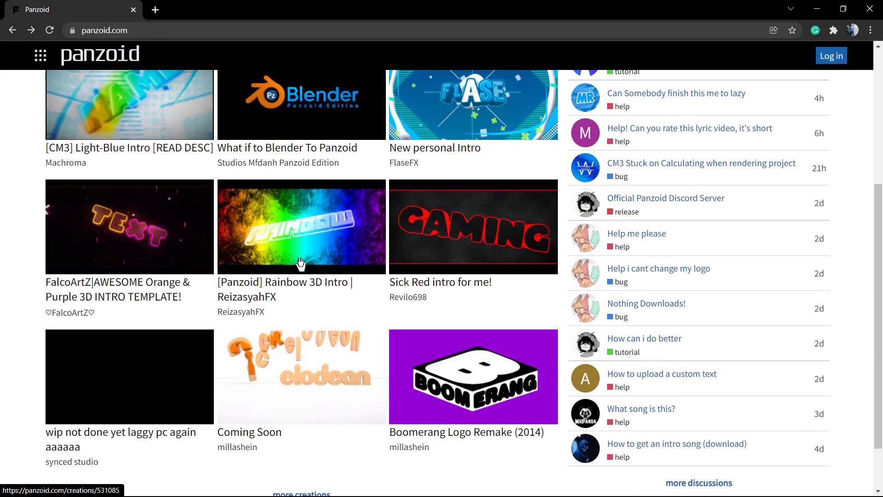
scroll(300, 264, "down", 1)
scroll(167, 280, "up", 5)
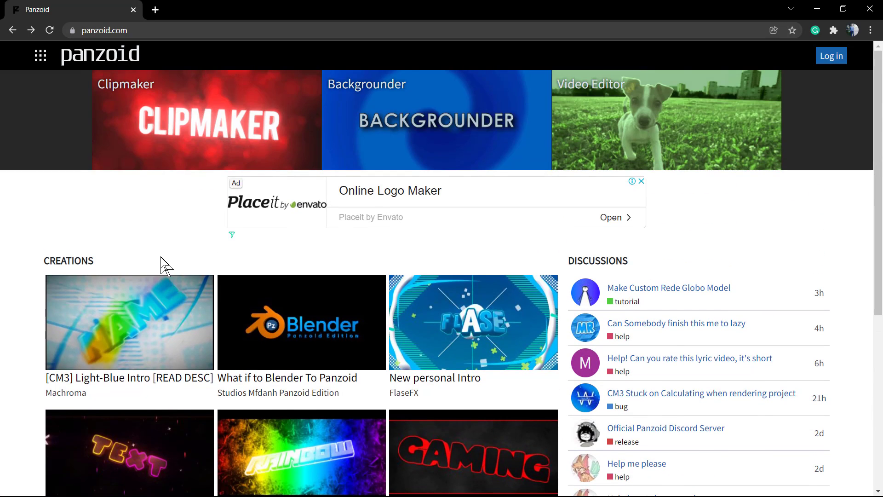
scroll(161, 264, "down", 5)
left_click(311, 435)
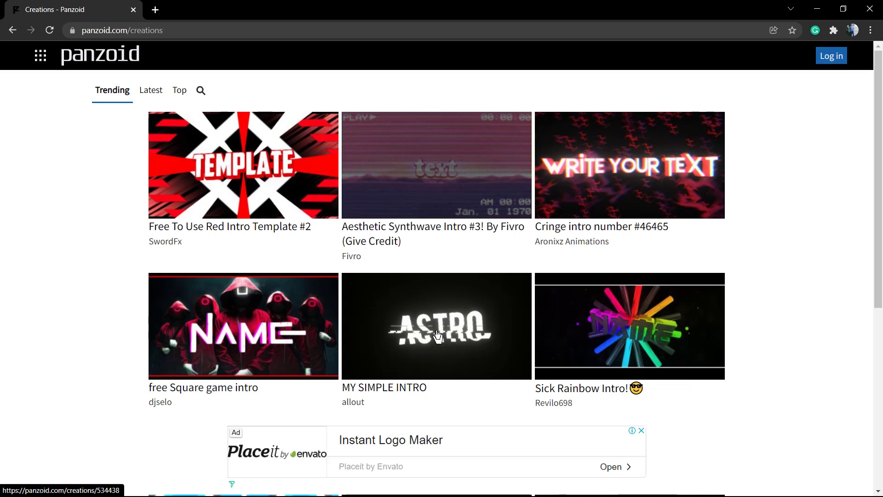
scroll(438, 336, "down", 5)
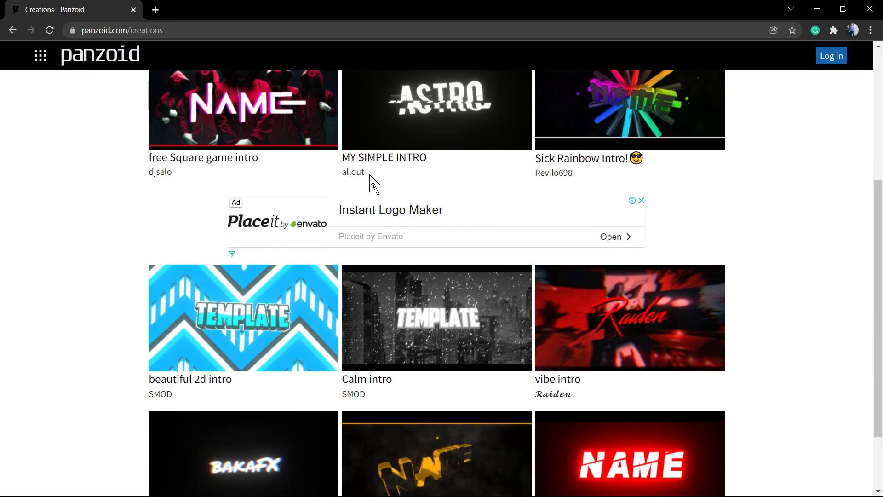
scroll(369, 198, "down", 2)
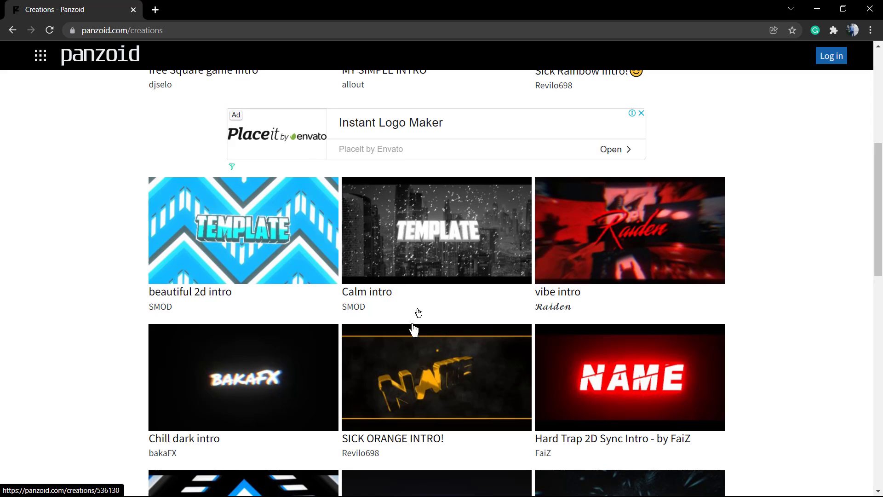
left_click(428, 391)
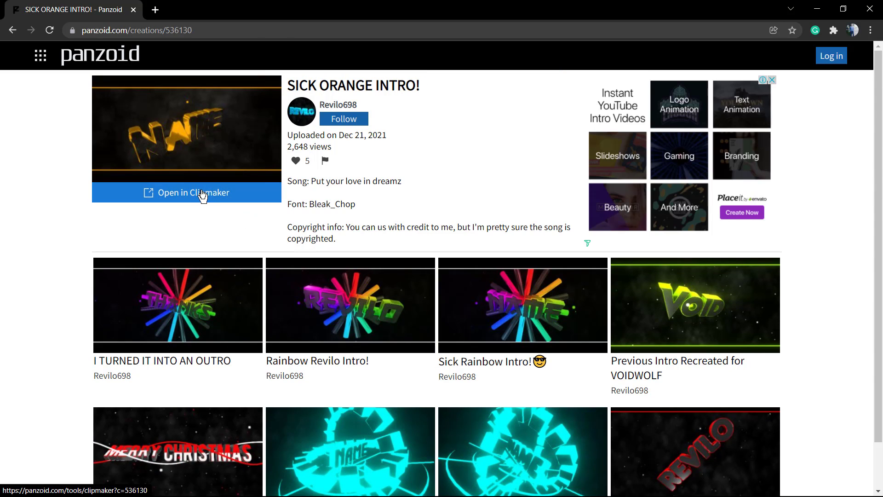
Open the template in Clipmaker muted, preview it to frame 58, and view the Basic settings.
left_click(201, 194)
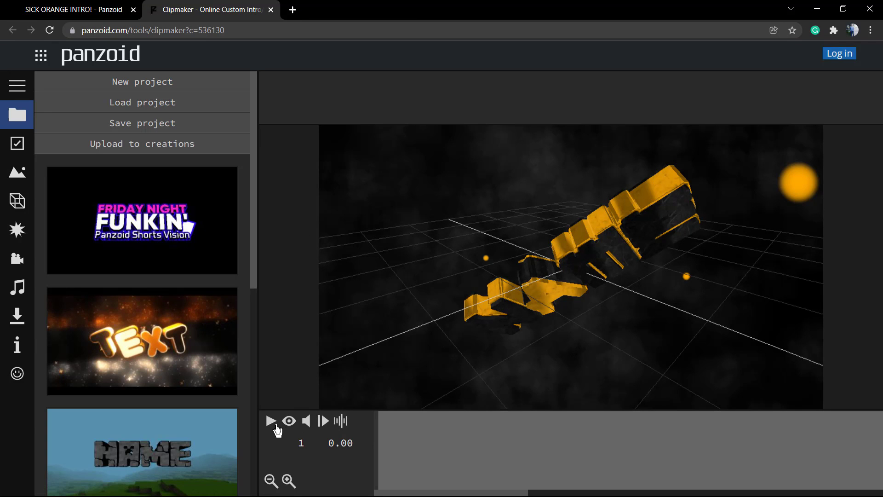
left_click(307, 425)
left_click(292, 427)
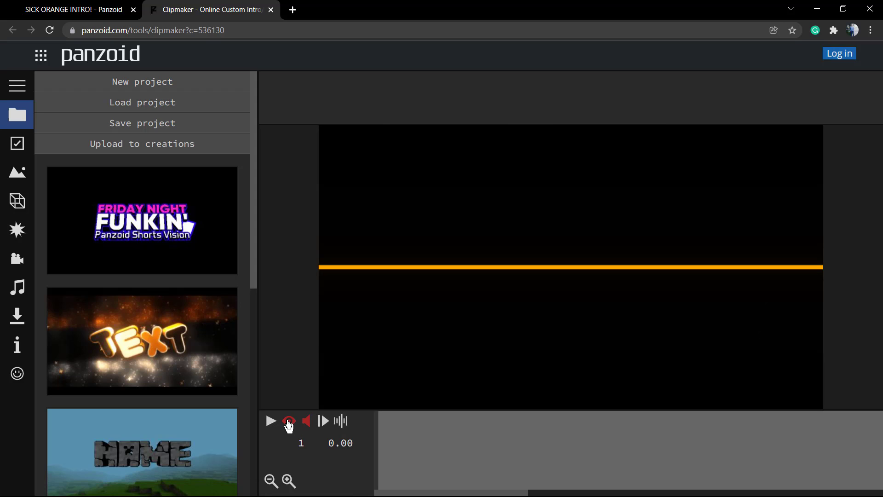
left_click(271, 421)
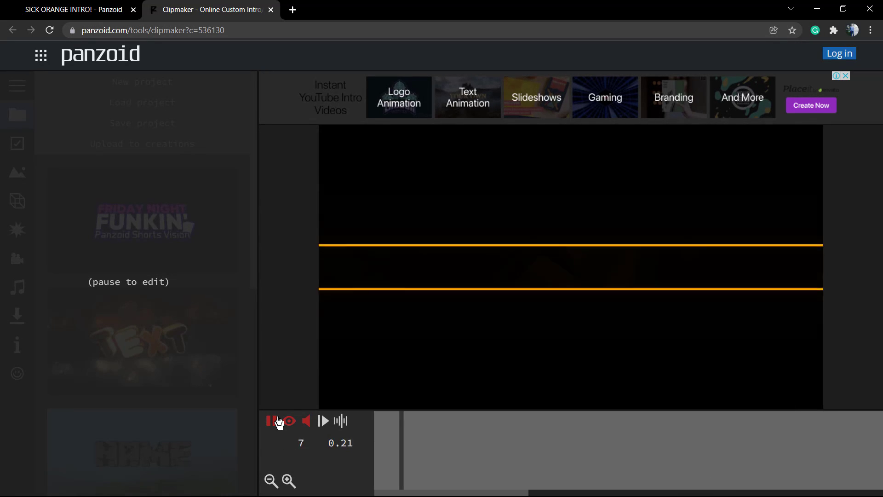
left_click(277, 422)
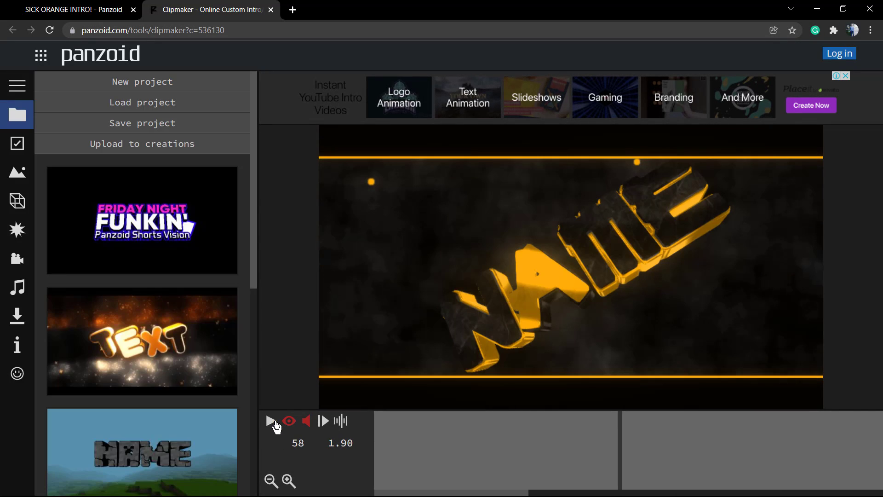
left_click(19, 145)
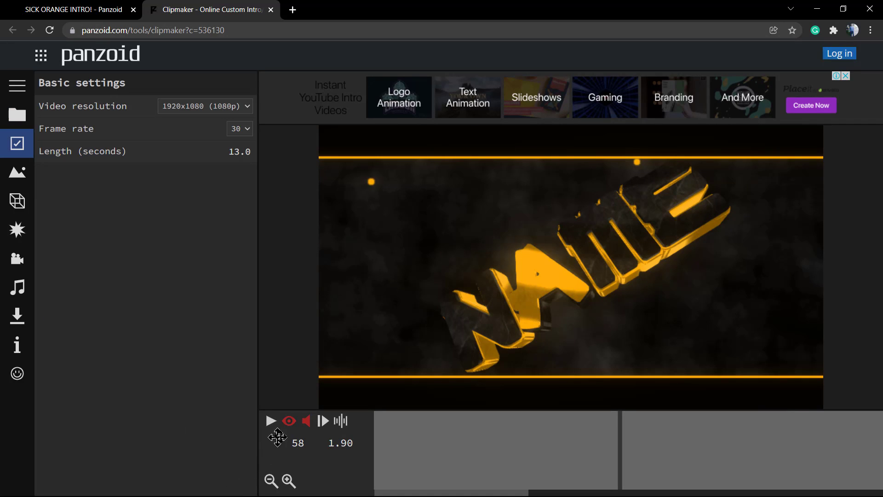
left_click(289, 422)
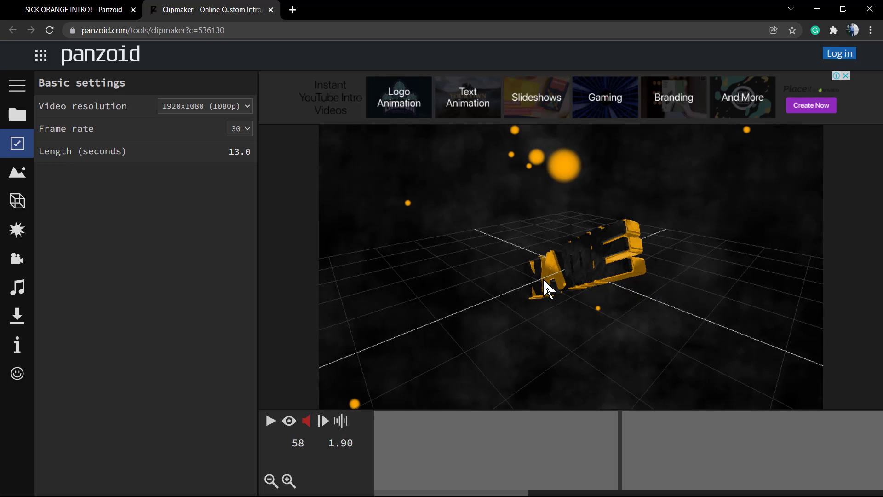
left_click(286, 423)
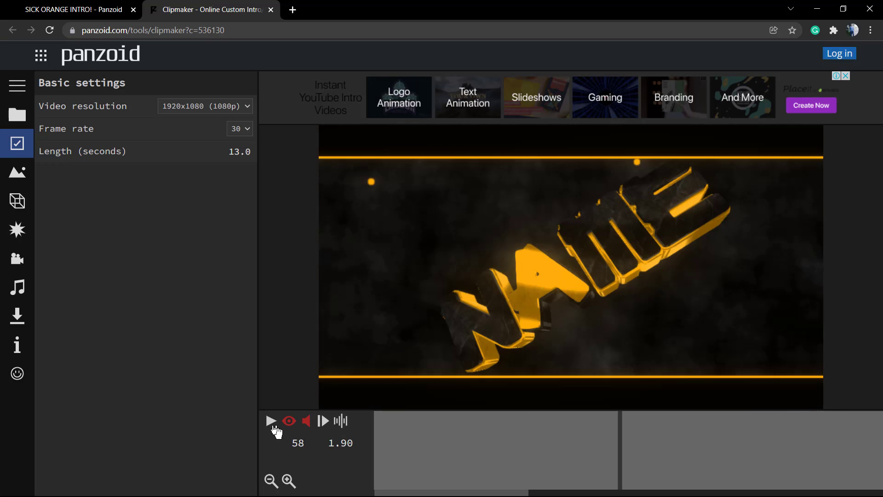
left_click(269, 422)
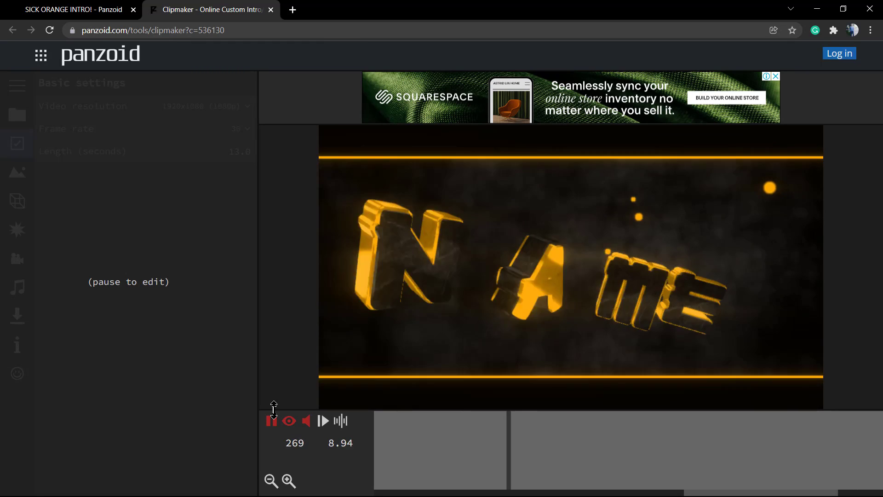
left_click(272, 422)
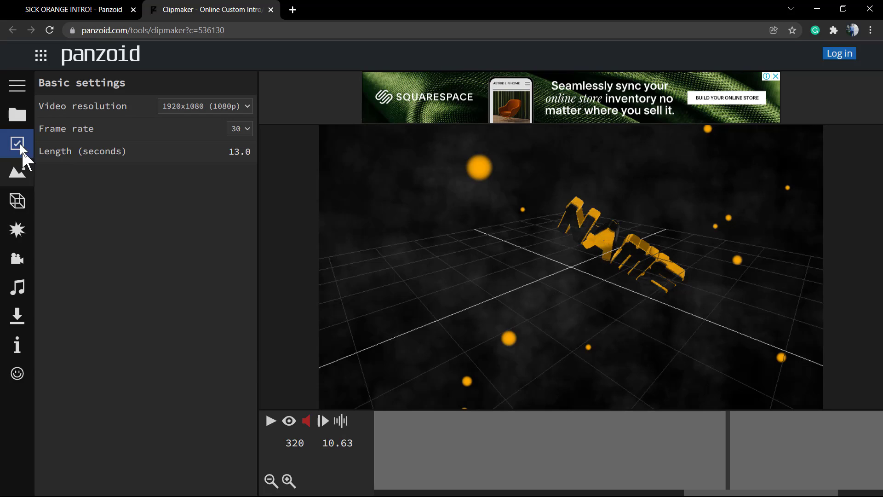
left_click(22, 120)
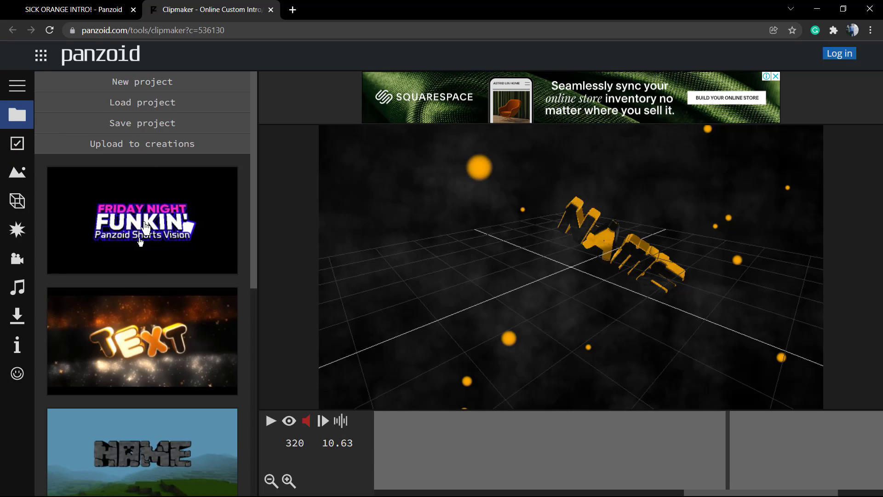
scroll(143, 278, "down", 6)
scroll(143, 284, "down", 2)
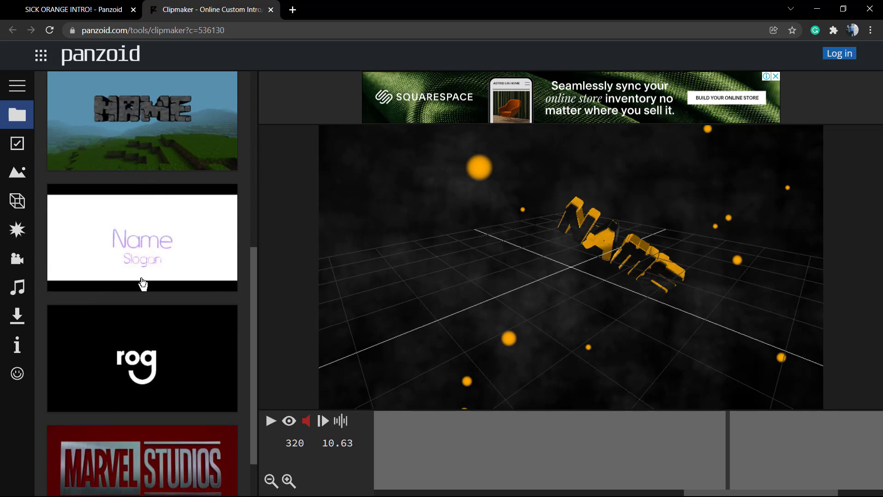
scroll(142, 284, "down", 2)
scroll(65, 263, "up", 6)
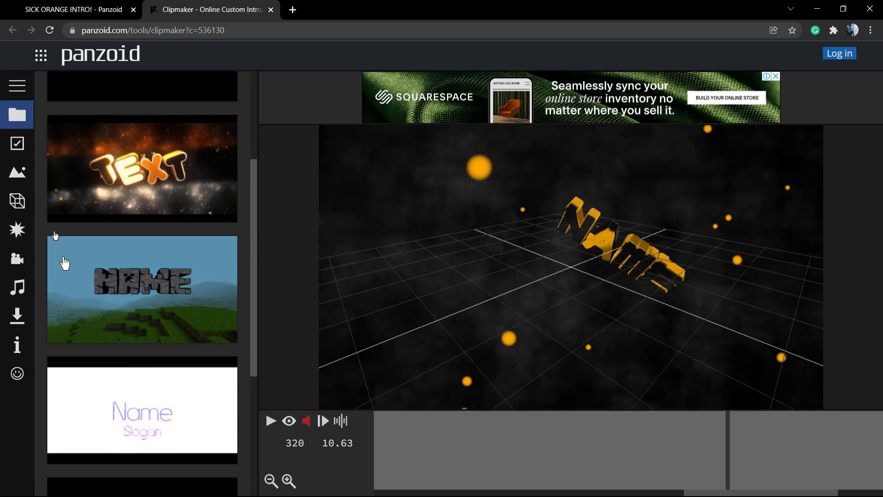
left_click(18, 147)
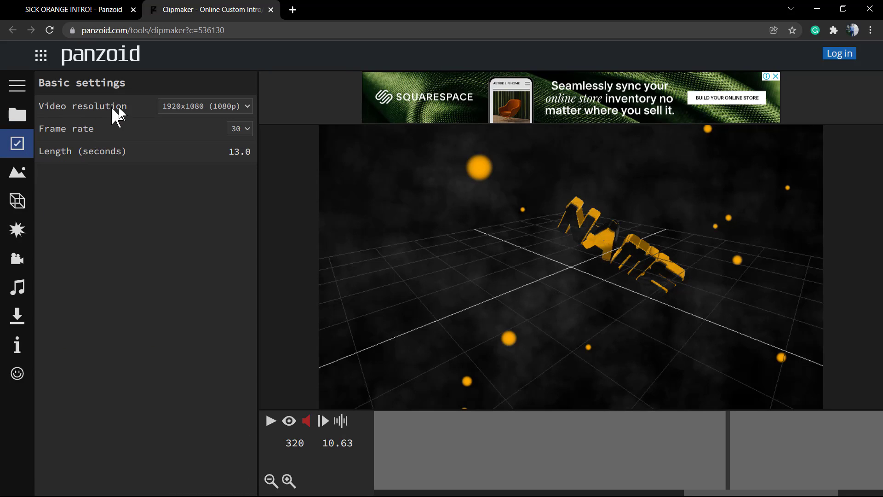
left_click(184, 106)
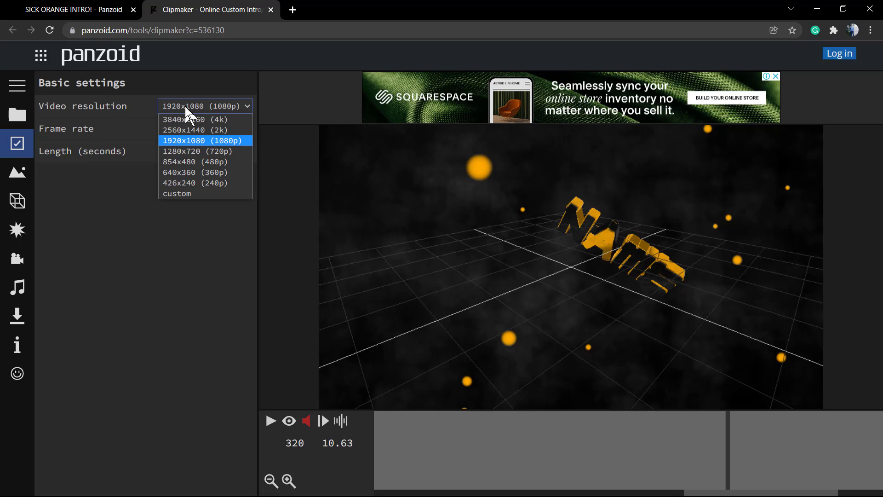
left_click(184, 107)
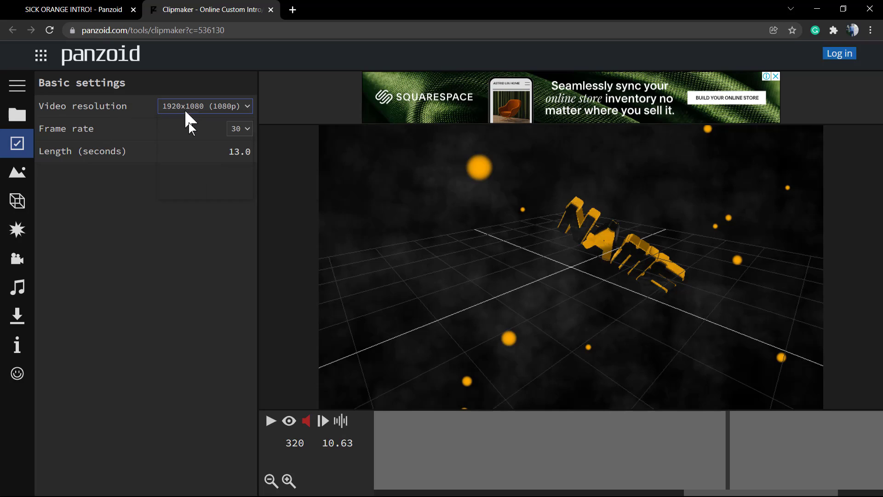
left_click(241, 141)
left_click(231, 156)
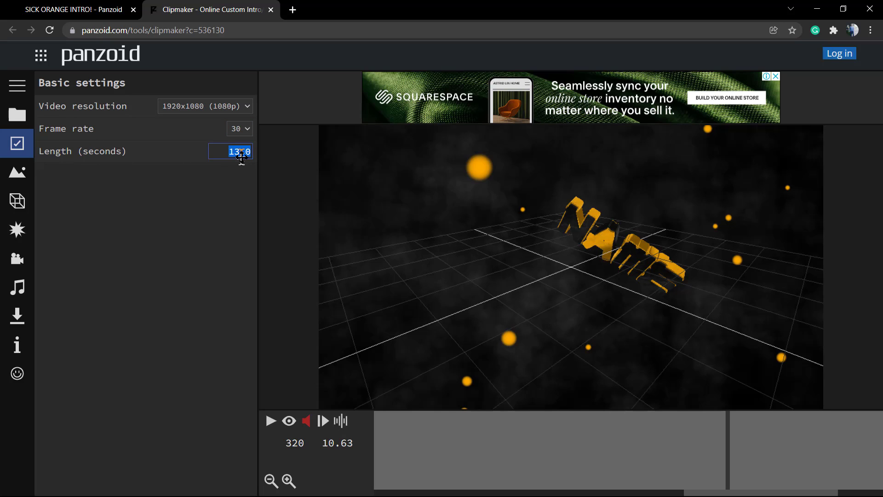
left_click(183, 176)
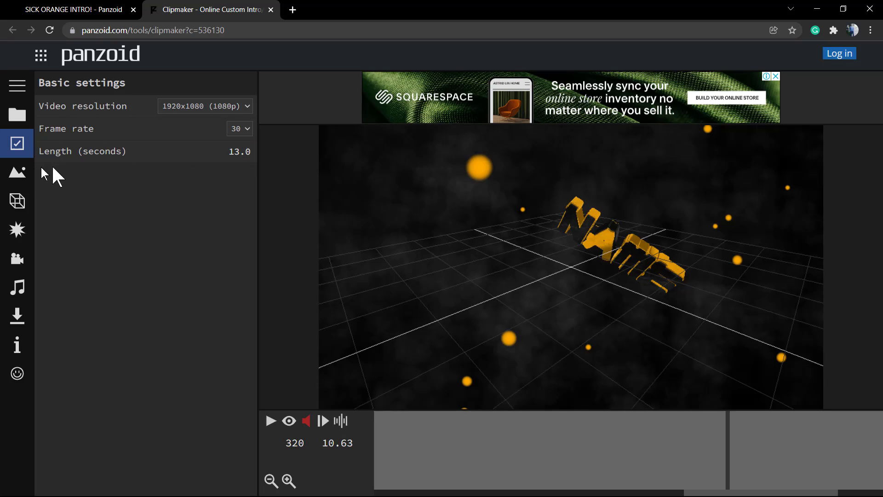
Set the scene to Outdoor with a 'cloudy light rays' sky.
left_click(17, 173)
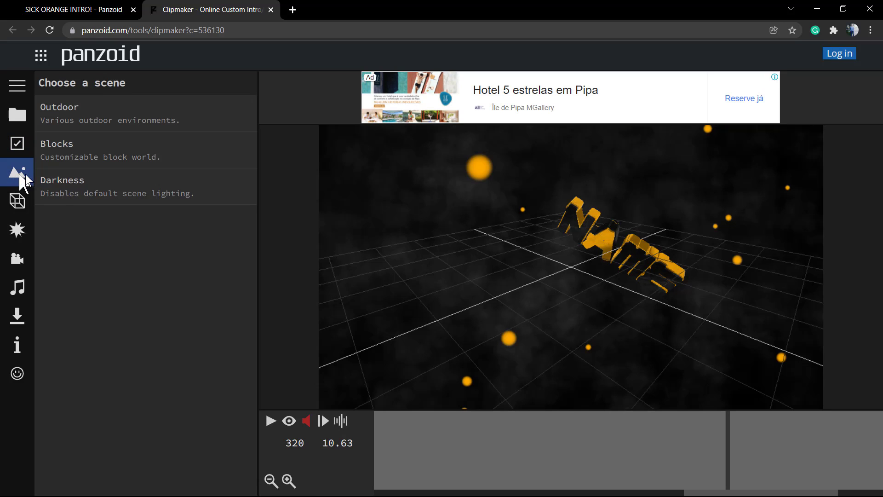
left_click(128, 122)
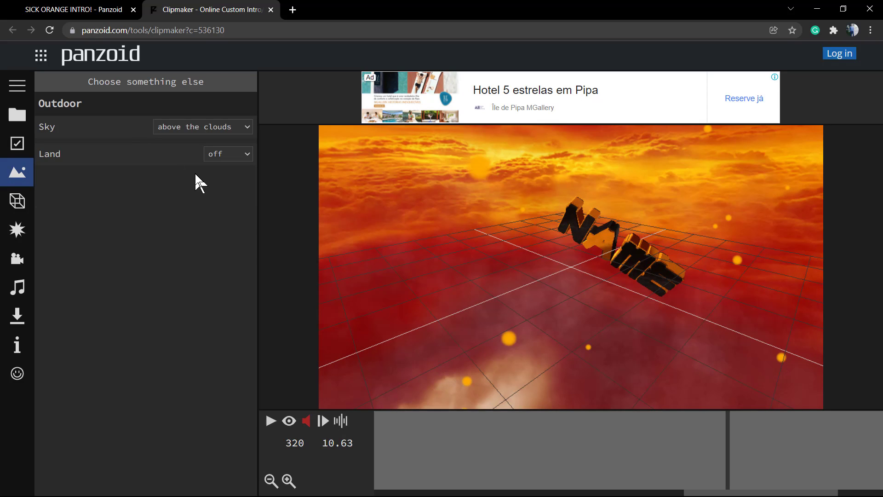
left_click(190, 125)
left_click(204, 148)
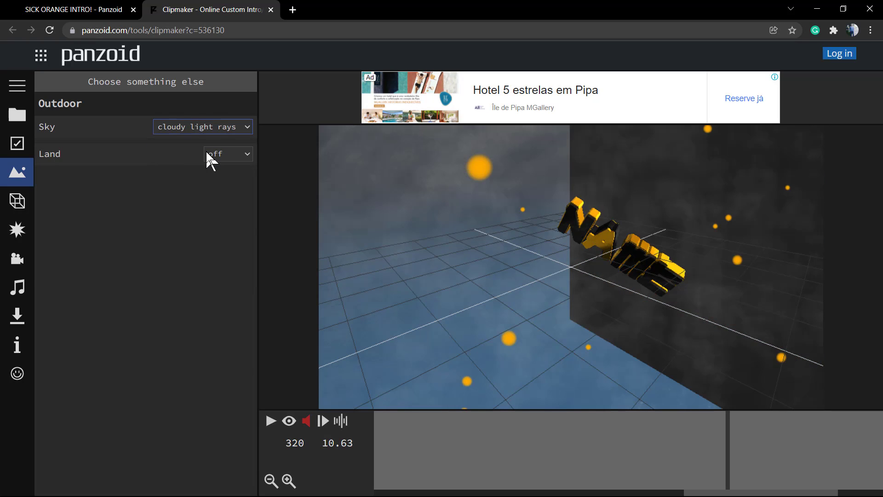
Play the rendered preview with the new sky, pausing at 9.23 seconds, then reopen the sky options.
left_click(290, 422)
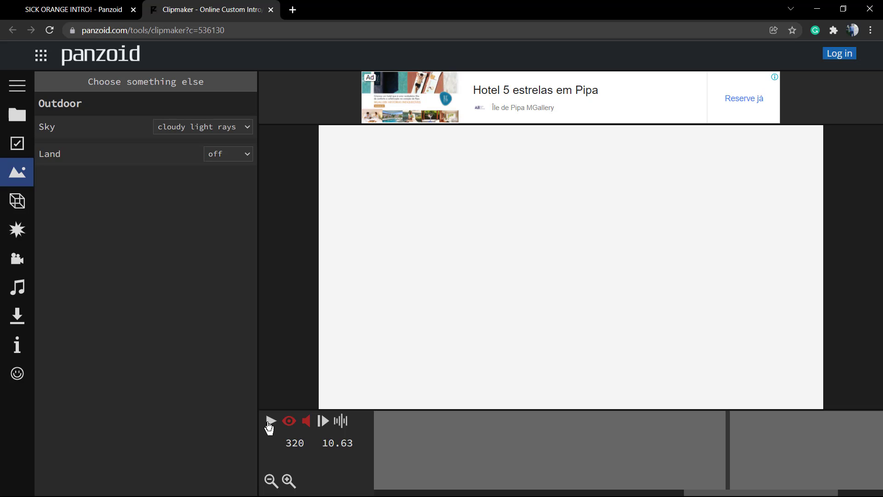
left_click(270, 422)
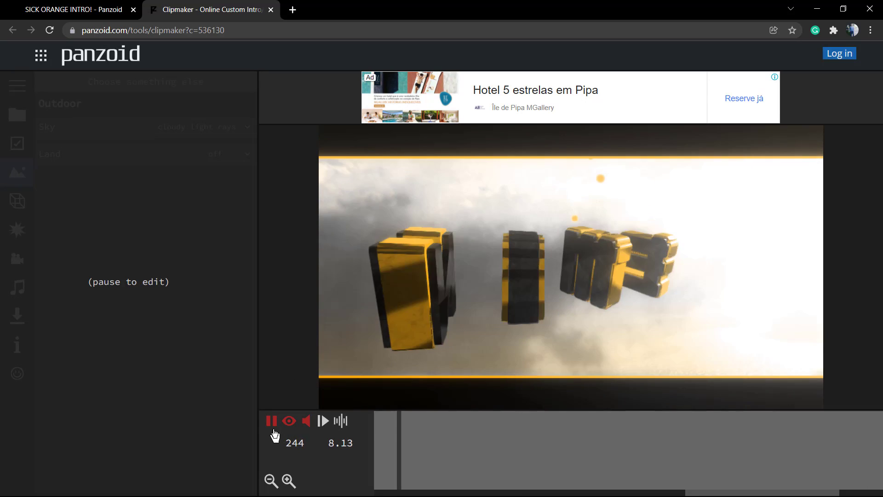
left_click(274, 430)
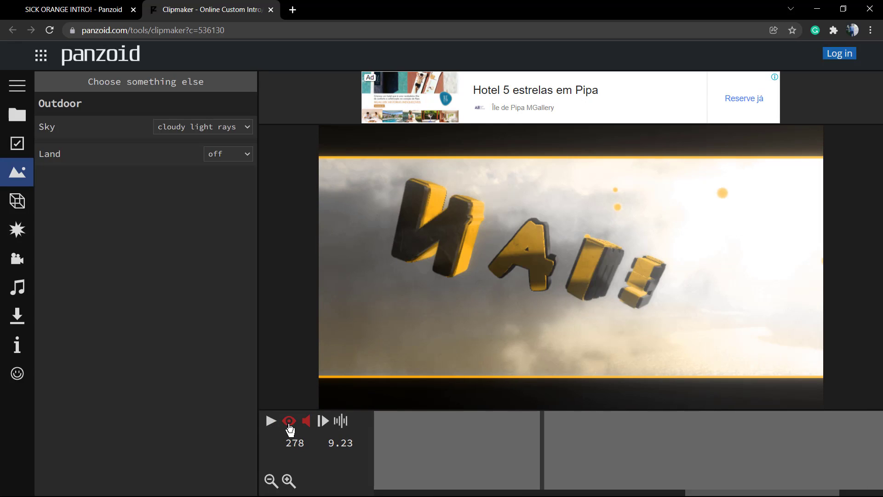
left_click(289, 421)
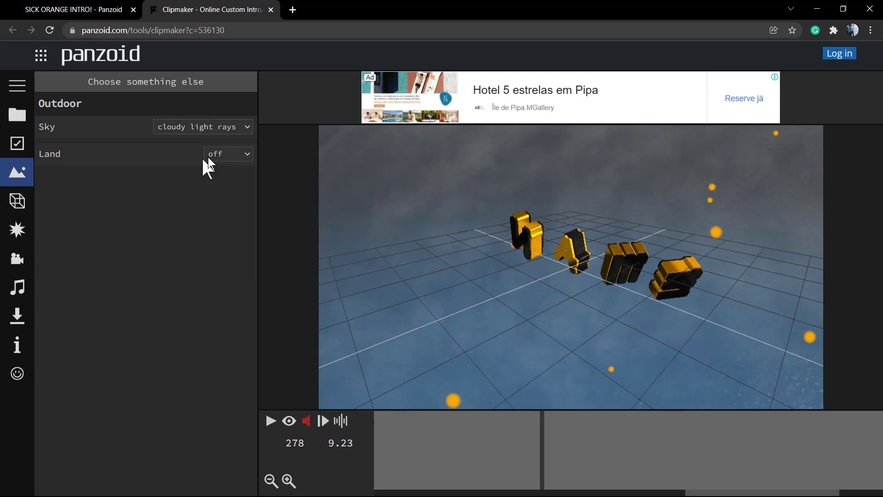
left_click(217, 129)
Switch from the Outdoor scene to the Darkness scene.
left_click(148, 82)
left_click(147, 83)
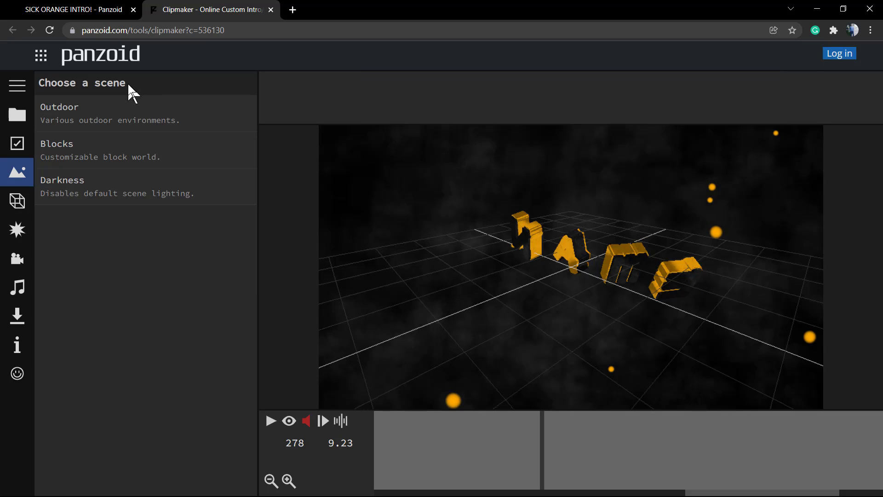
left_click(112, 189)
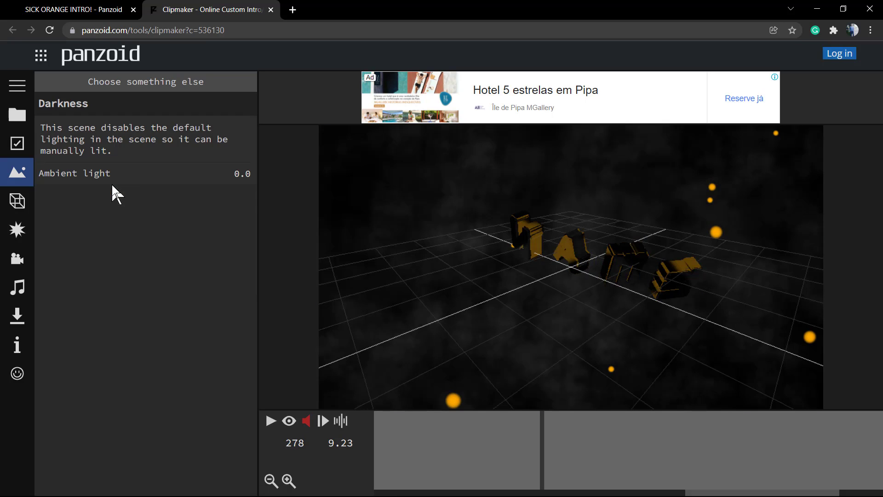
Play the rendered intro with Darkness, then leave scenes for the 3D object list.
left_click(288, 420)
left_click(266, 423)
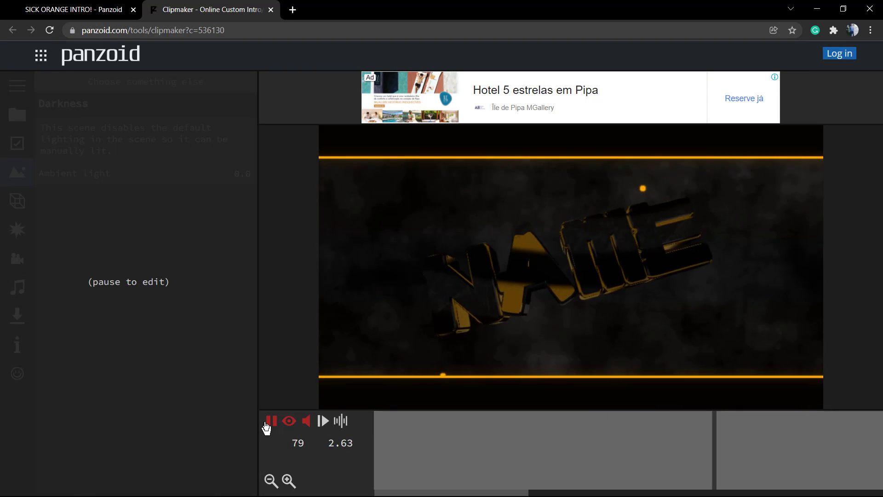
left_click(266, 423)
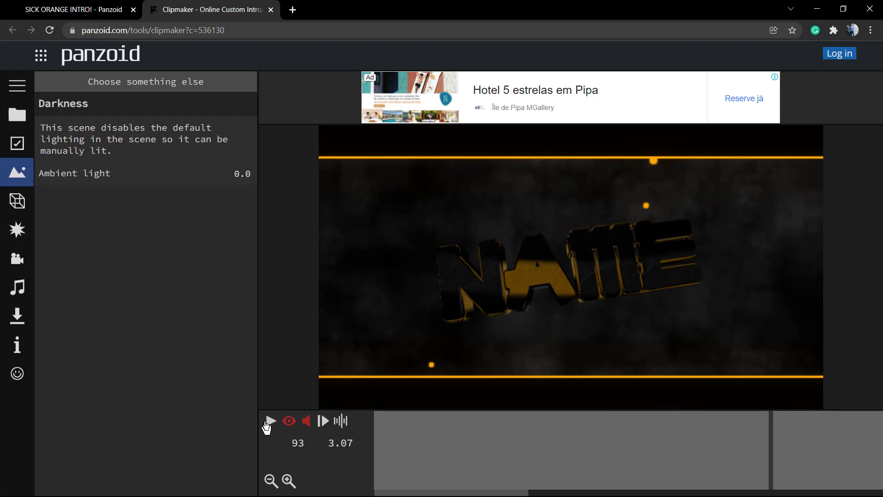
left_click(164, 82)
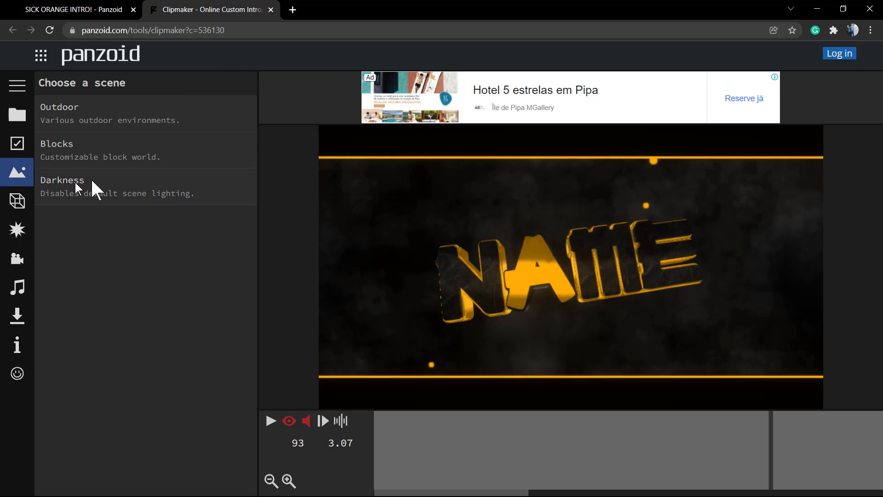
left_click(19, 200)
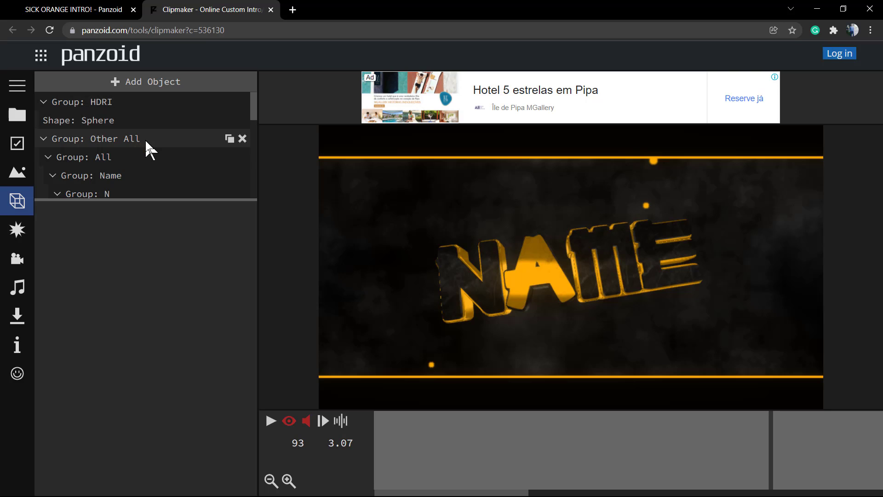
scroll(122, 172, "down", 1)
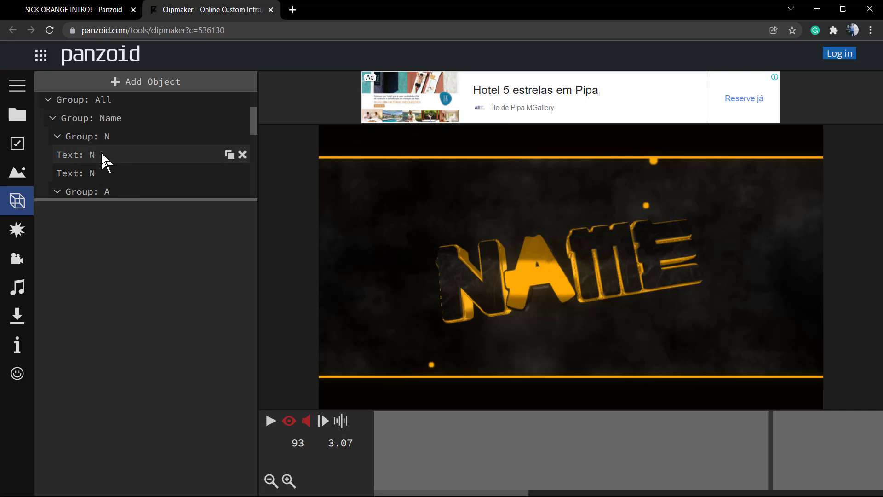
scroll(122, 170, "down", 1)
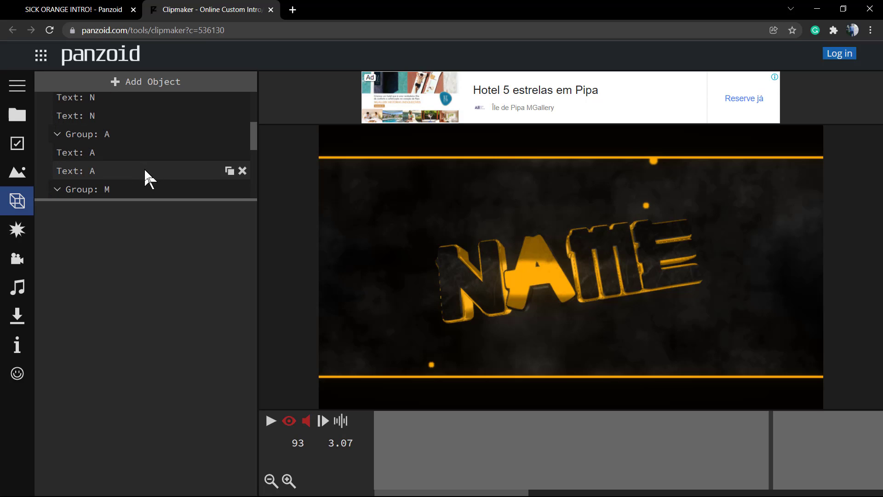
scroll(145, 166, "down", 1)
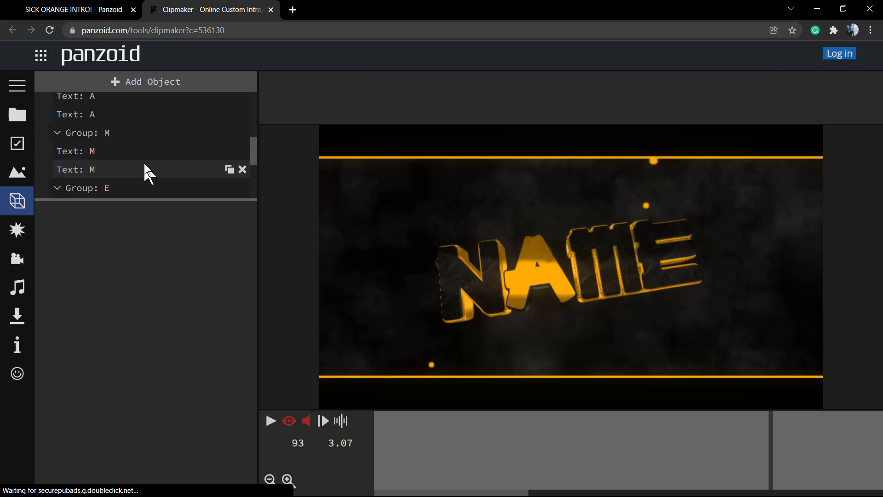
scroll(134, 154, "down", 2)
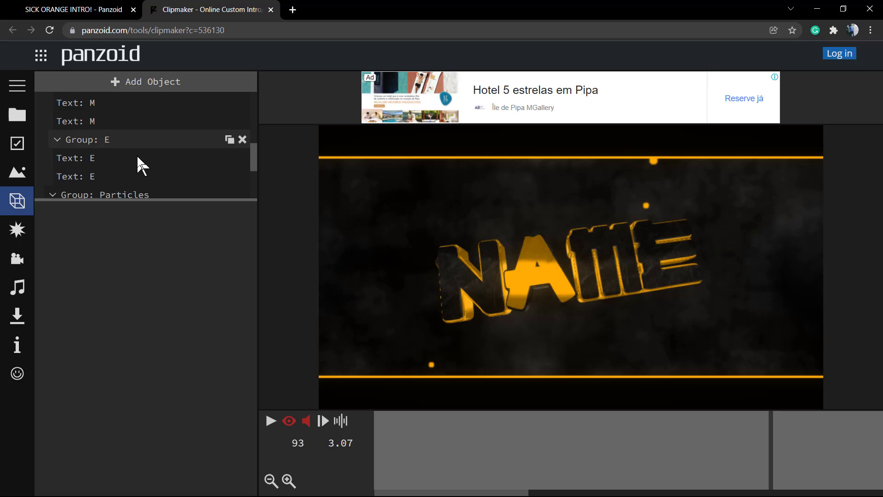
scroll(138, 157, "up", 1)
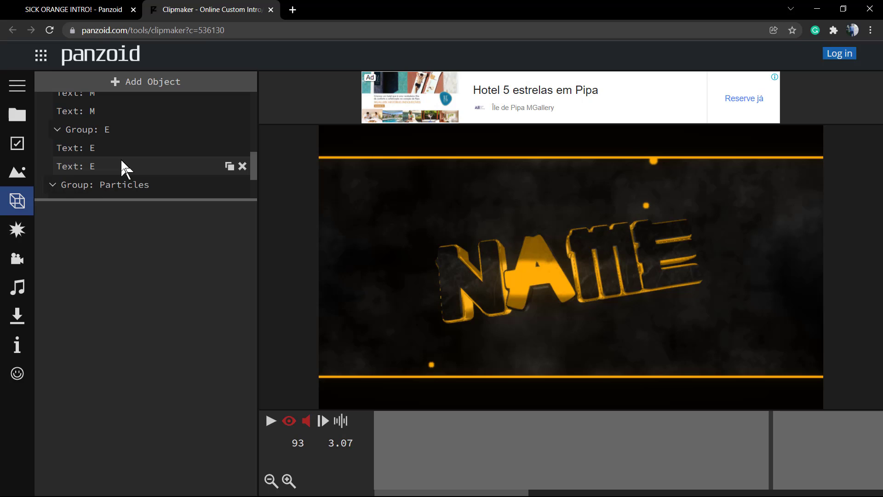
scroll(122, 161, "up", 2)
scroll(122, 161, "down", 1)
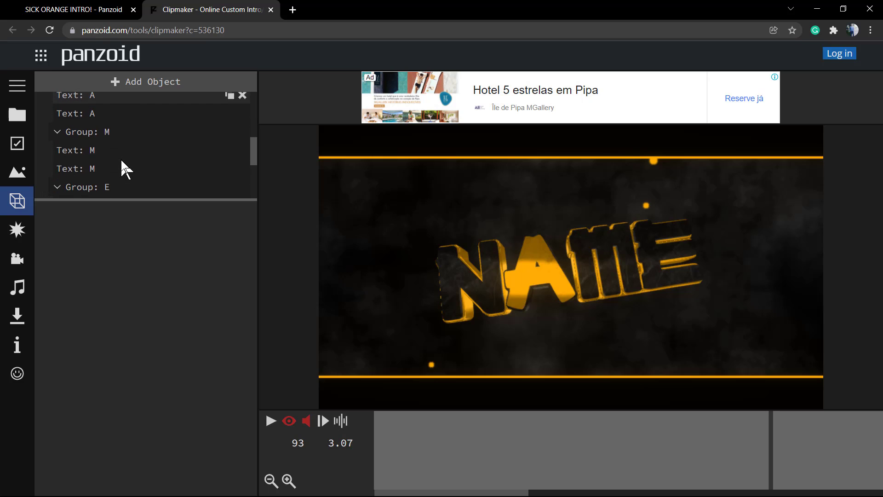
scroll(123, 167, "down", 1)
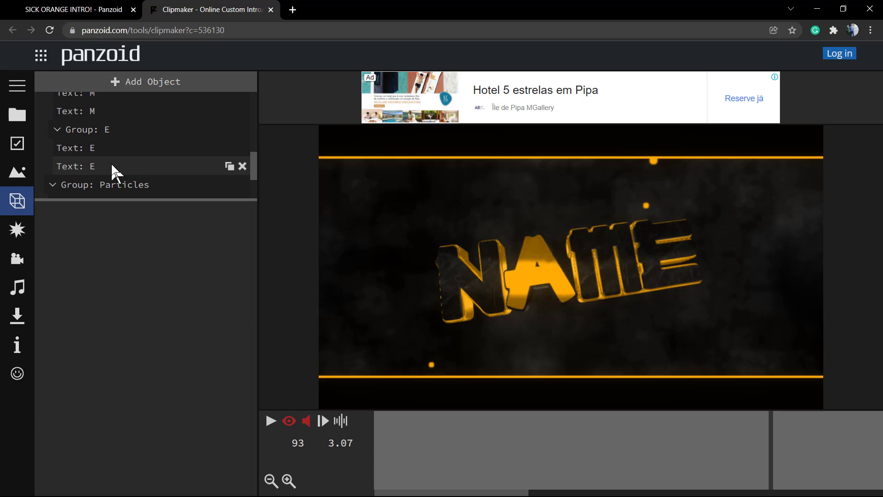
Replace both 'Text: E' layers under Group: E with 'o', making the title read NAMo.
left_click(114, 169)
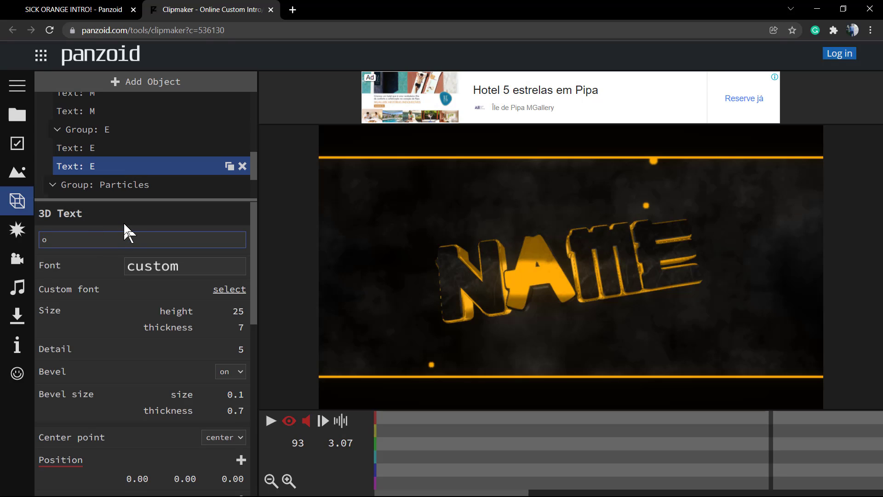
type("o")
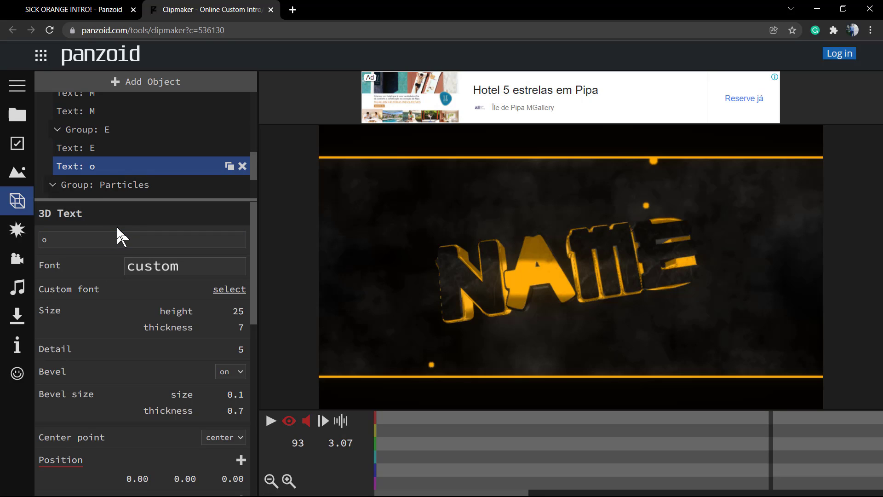
left_click(112, 147)
left_click(97, 239)
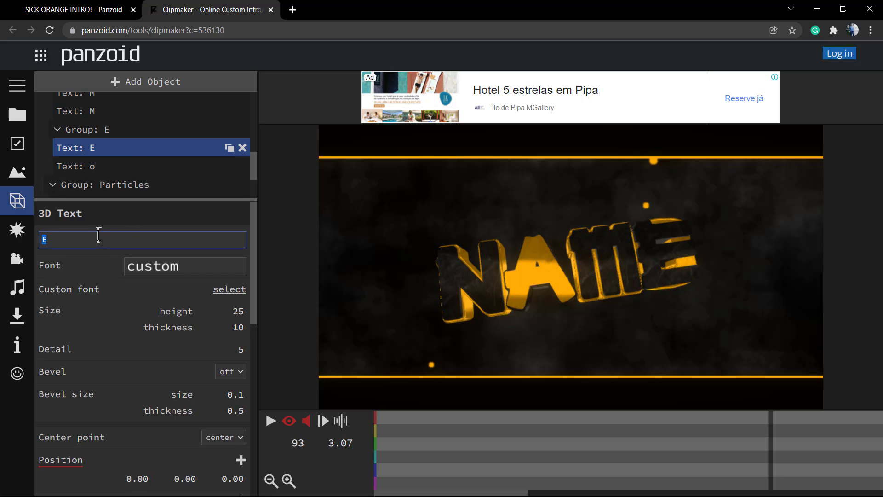
type("o")
key("Return")
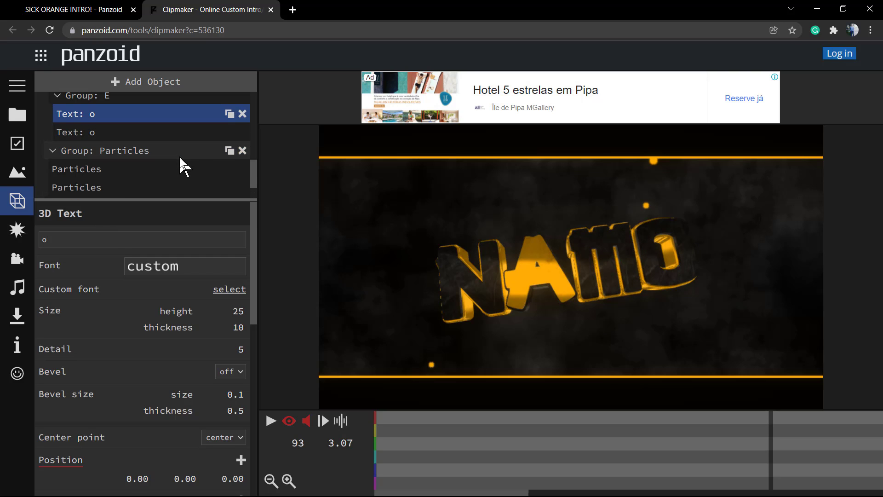
scroll(182, 161, "down", 1)
scroll(182, 161, "up", 3)
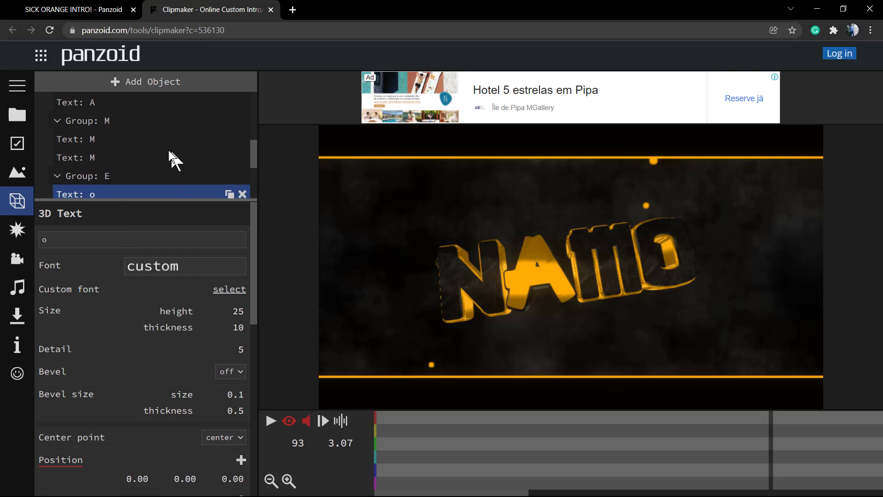
scroll(178, 174, "down", 1)
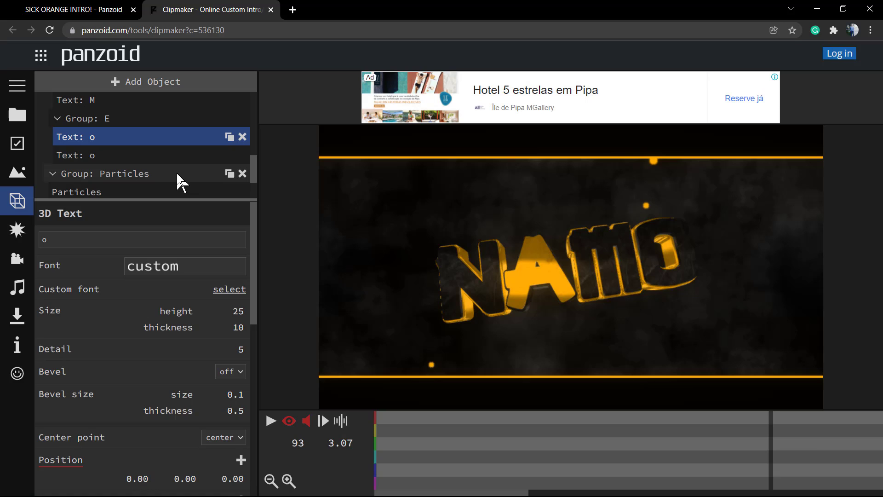
scroll(177, 174, "up", 1)
scroll(177, 173, "down", 2)
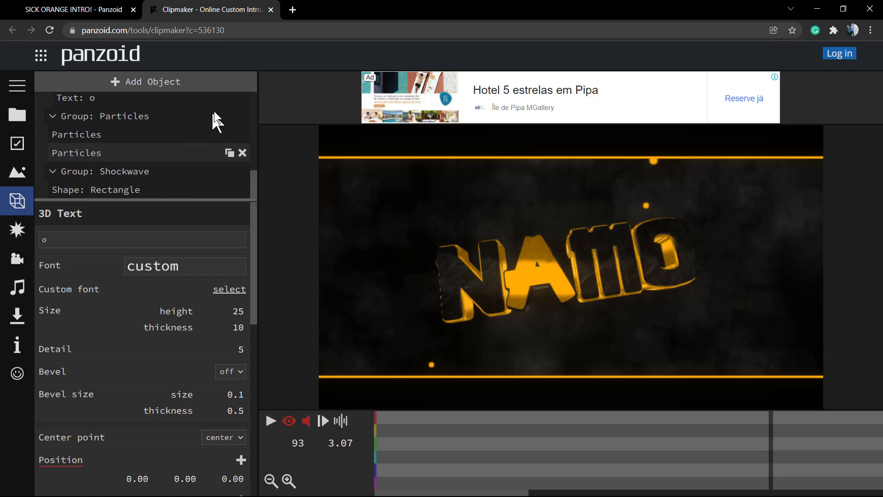
Change both 'o' letter layers back to 'e' so the 3D title reads NAME again.
left_click(228, 117)
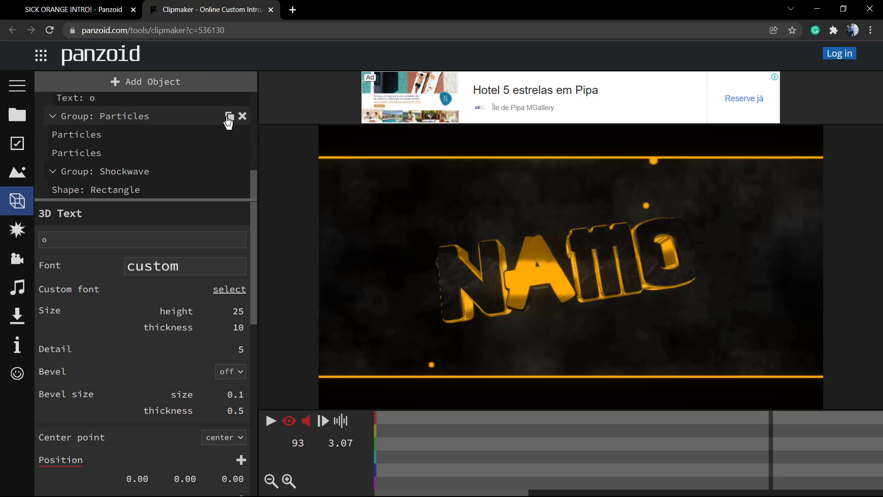
scroll(230, 118, "up", 2)
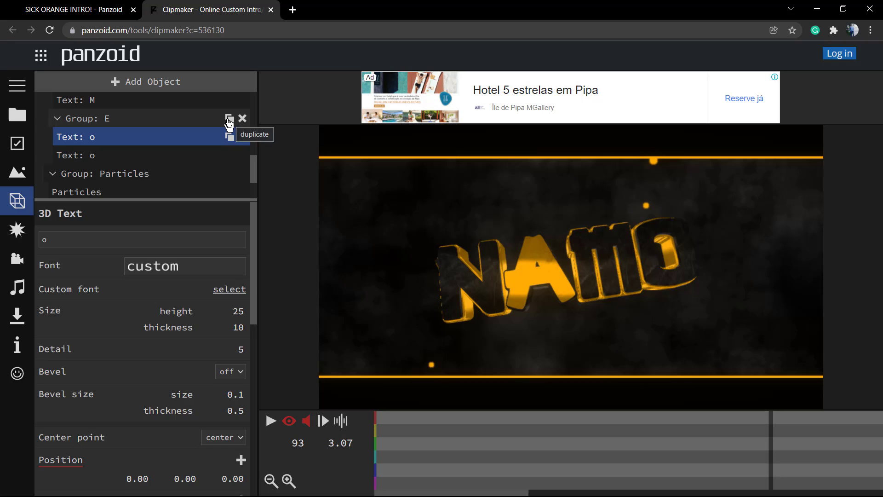
left_click(143, 157)
double_click(113, 233)
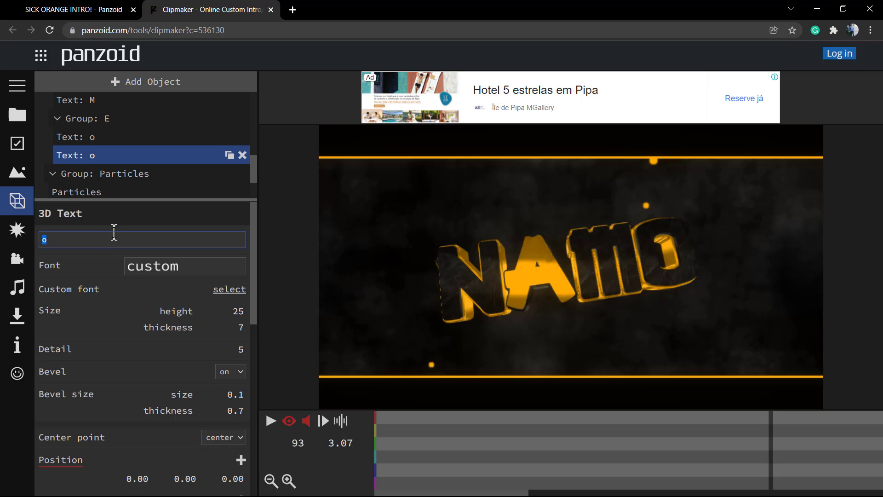
type("e")
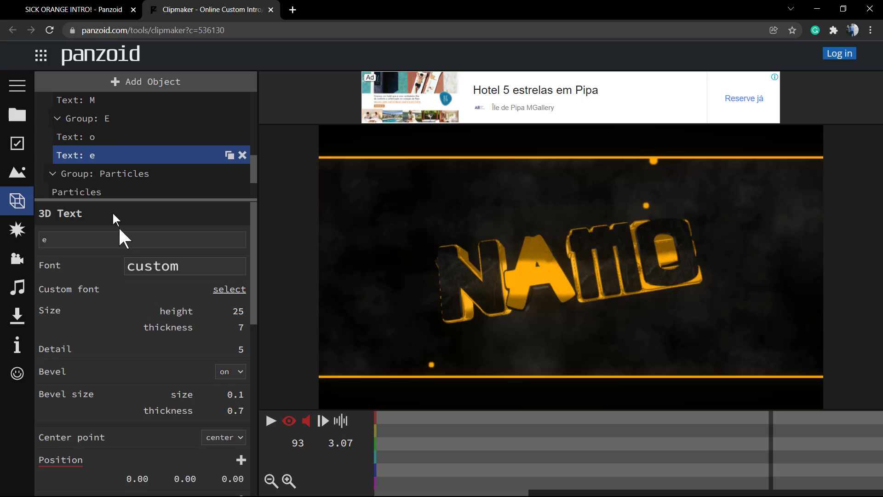
left_click(115, 137)
double_click(90, 244)
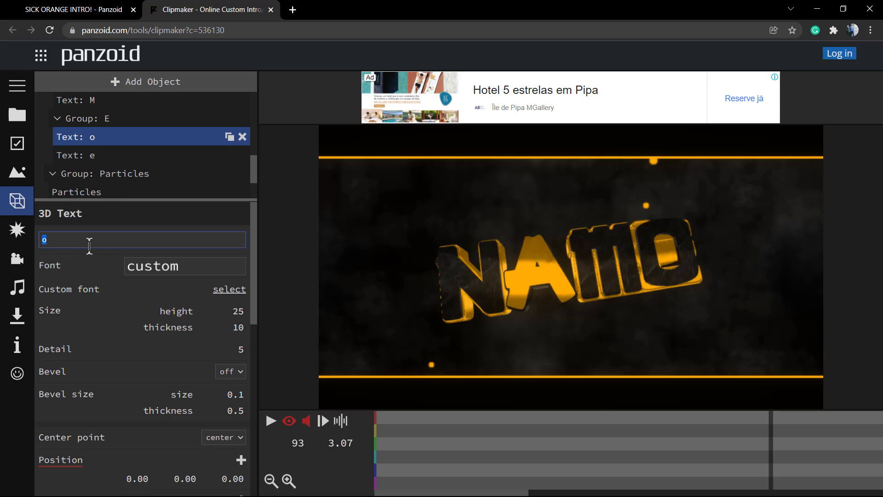
type("e")
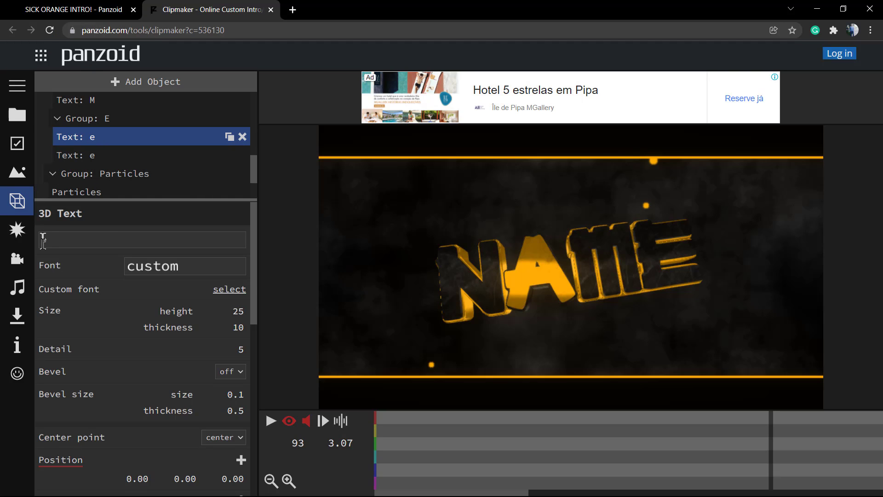
Inspect the Antialiasing and both Shutter effects, then view the camera's perspective and 5.00 shake settings.
left_click(23, 233)
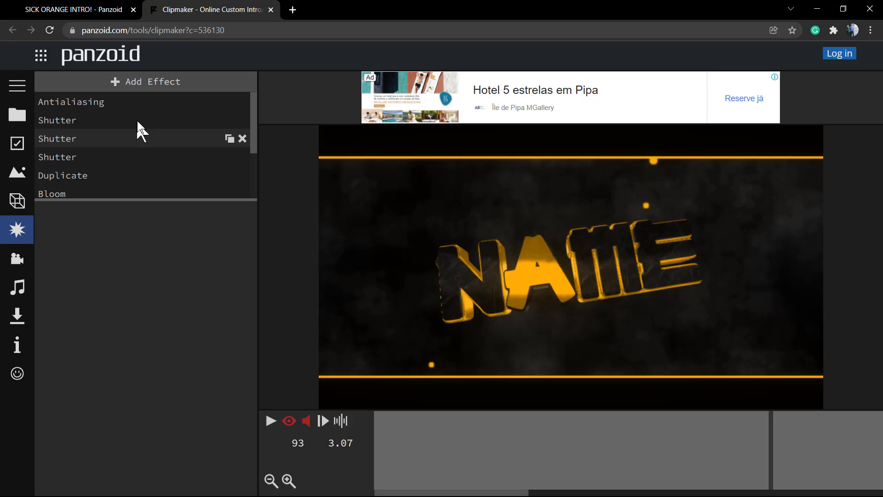
left_click(126, 103)
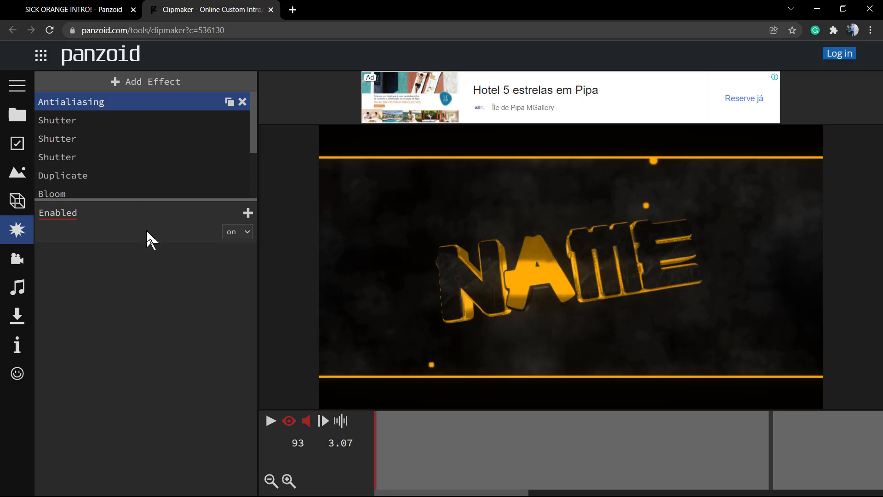
left_click(115, 123)
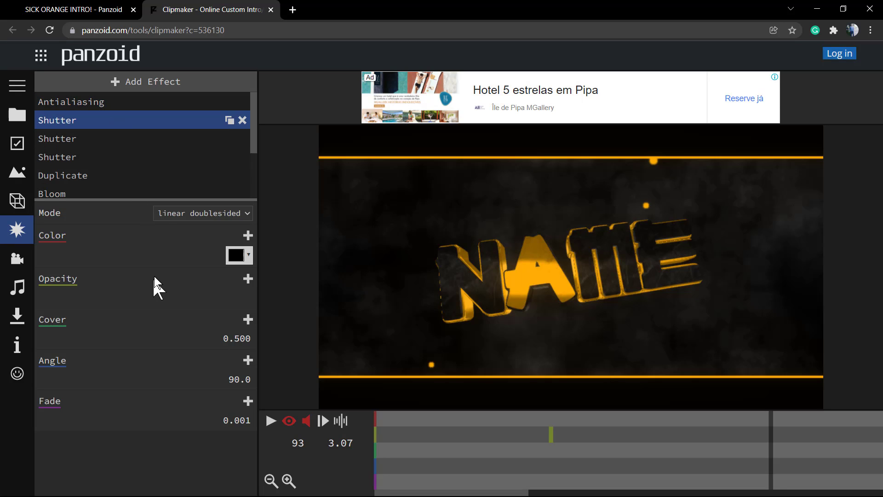
left_click(136, 138)
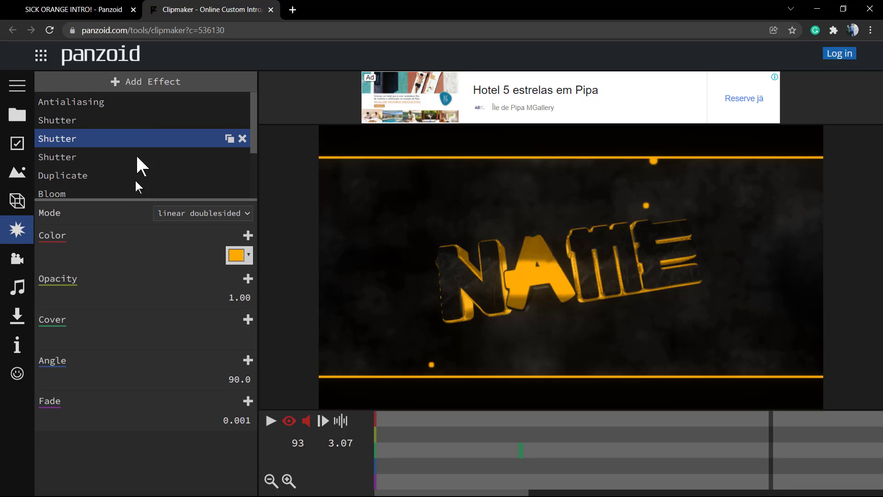
left_click(25, 253)
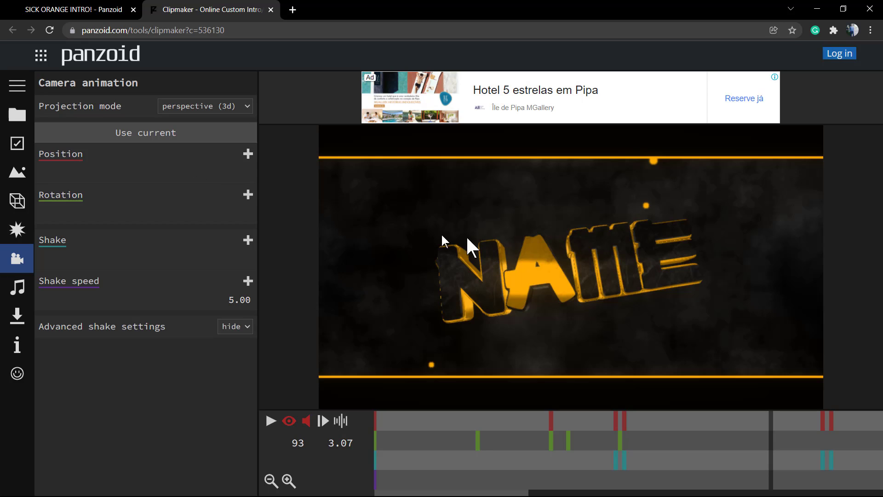
In the free 3D view, add a camera Rotation of 0, 0, 360 degrees and check its easing.
left_click(289, 420)
left_click_drag(468, 274, 517, 272)
scroll(517, 272, "down", 10)
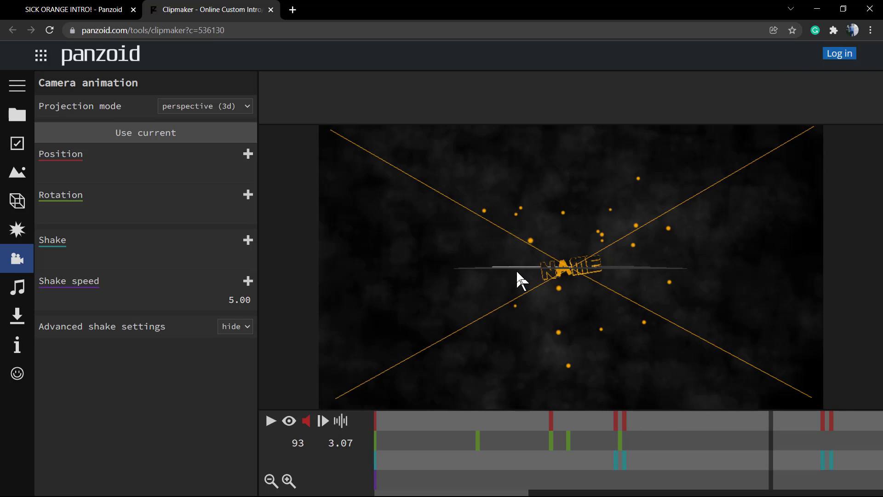
scroll(517, 272, "up", 10)
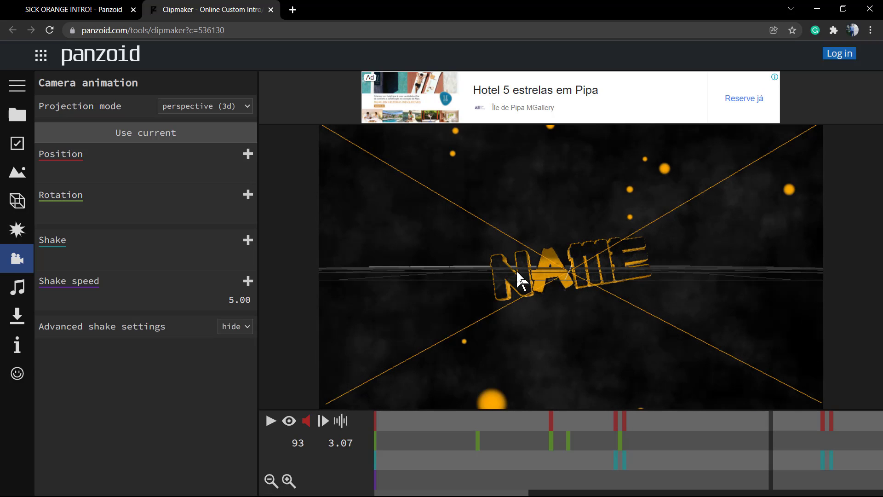
left_click(248, 196)
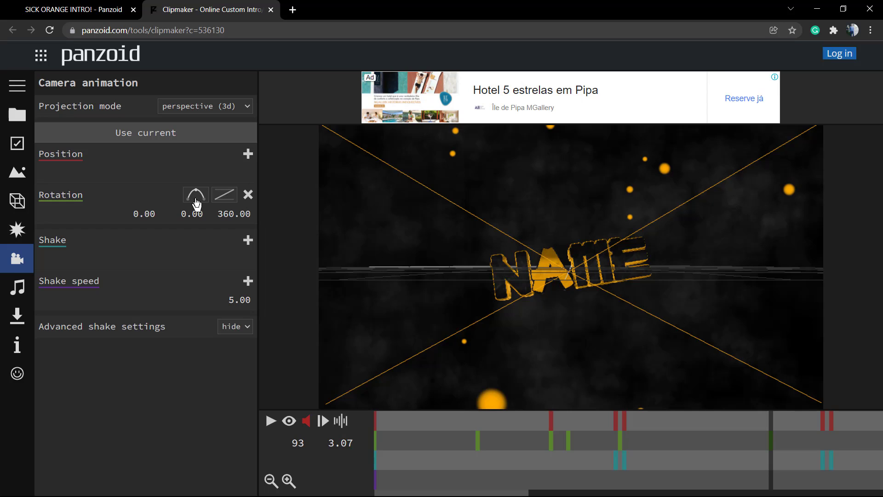
left_click(225, 195)
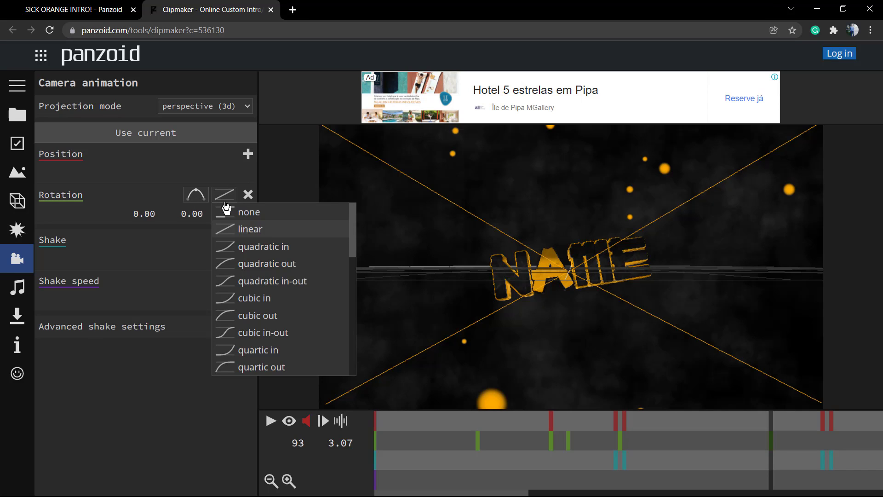
Open the Audio track settings and keep the Volume mode on custom.
left_click(18, 288)
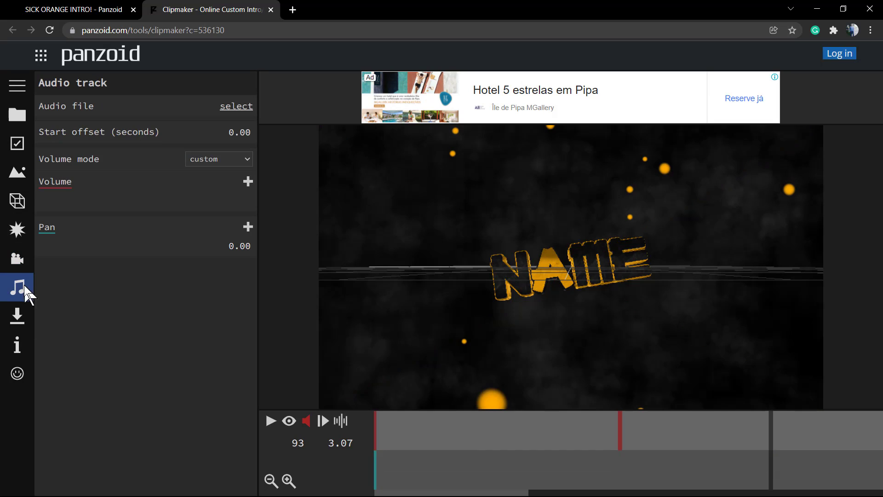
left_click(227, 161)
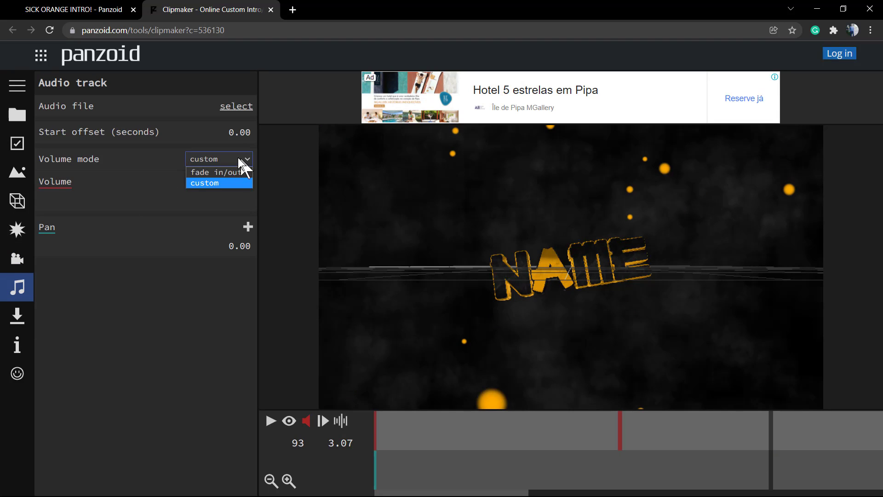
left_click(238, 159)
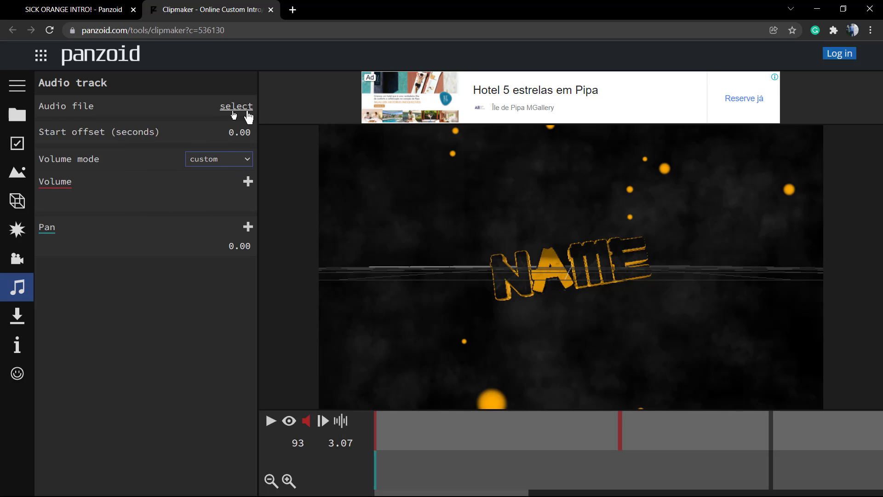
left_click(17, 315)
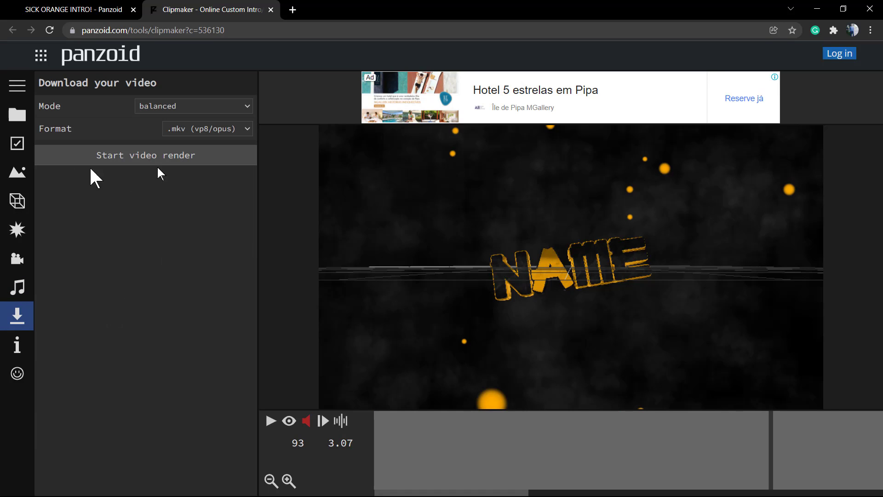
left_click(194, 131)
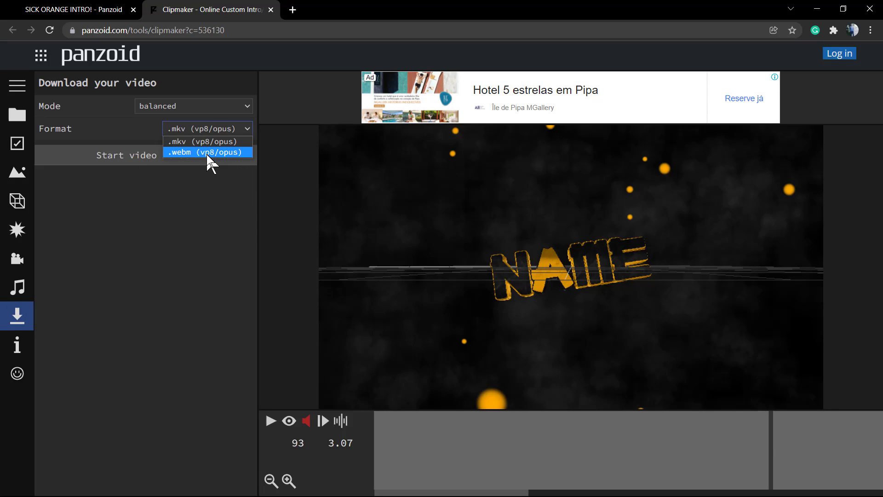
left_click(215, 140)
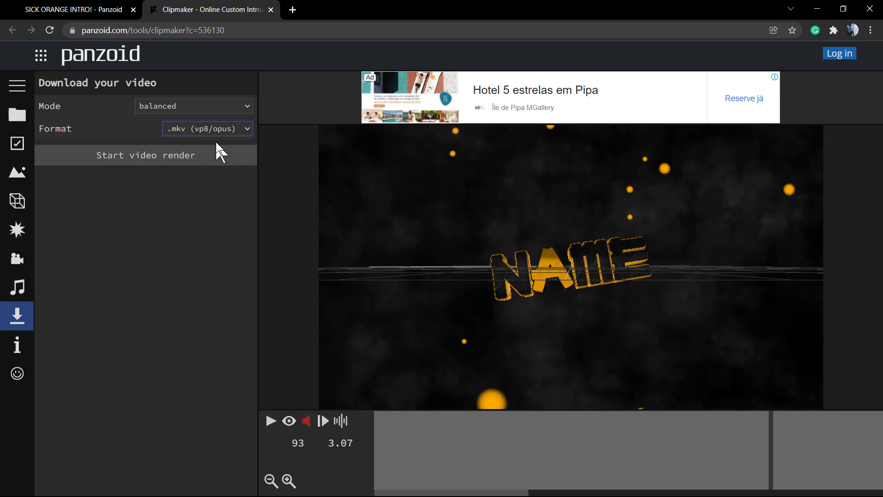
left_click(128, 159)
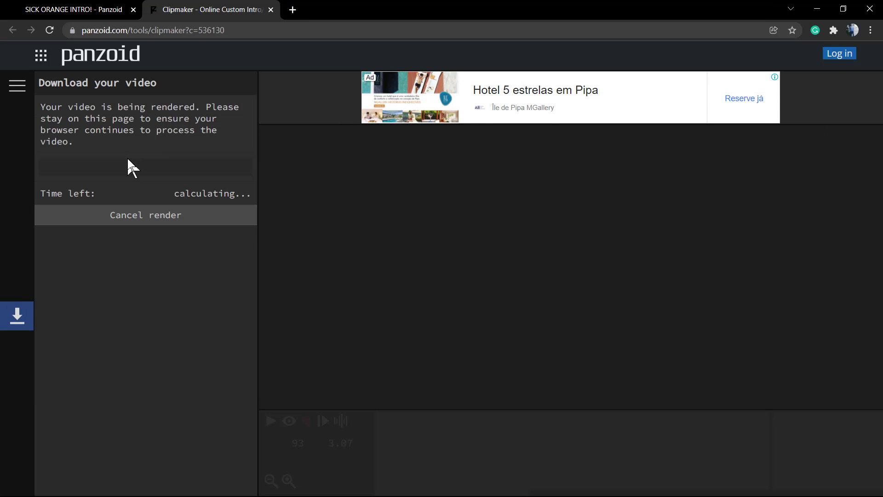
left_click(164, 215)
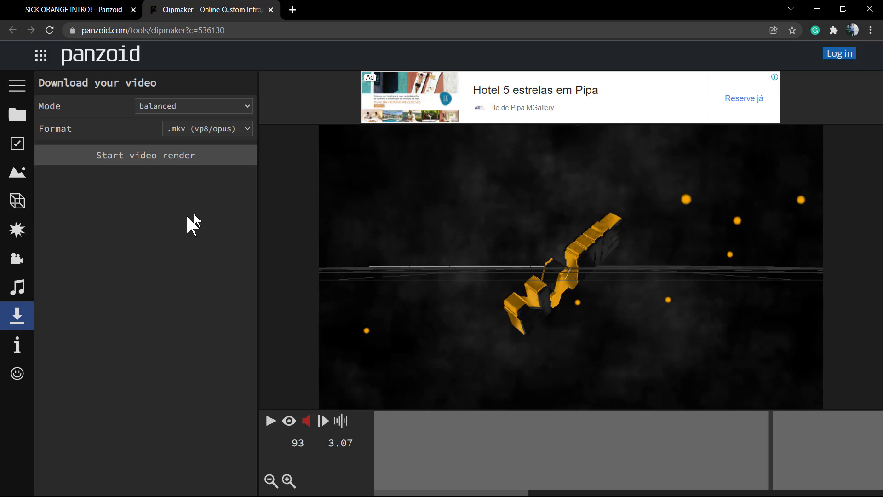
left_click(186, 107)
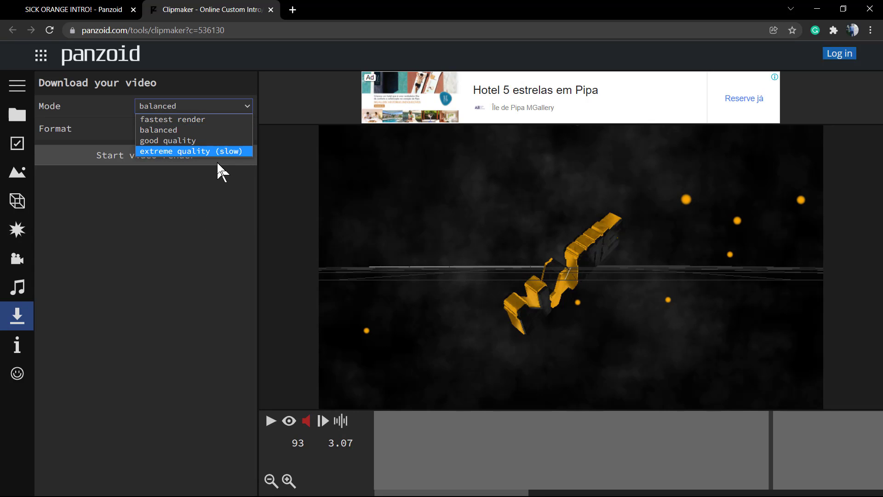
left_click(208, 130)
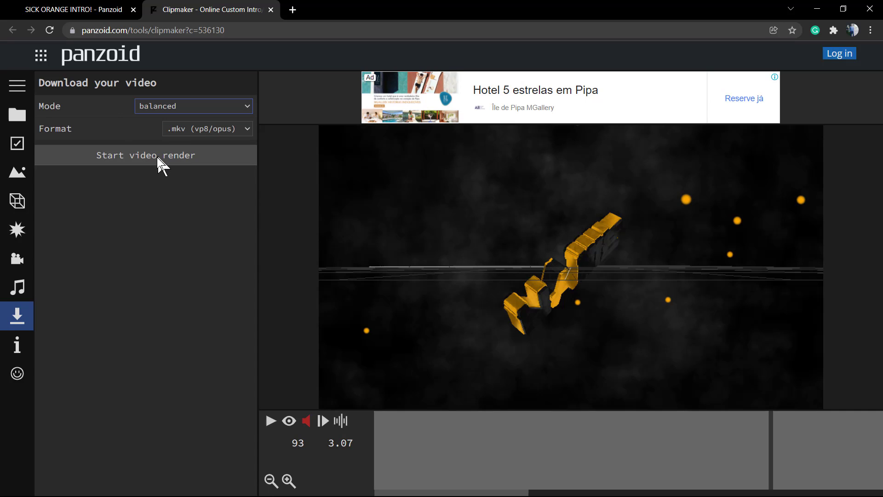
Start a balanced-mode .mkv render of the intro and wait until it finishes.
left_click(157, 157)
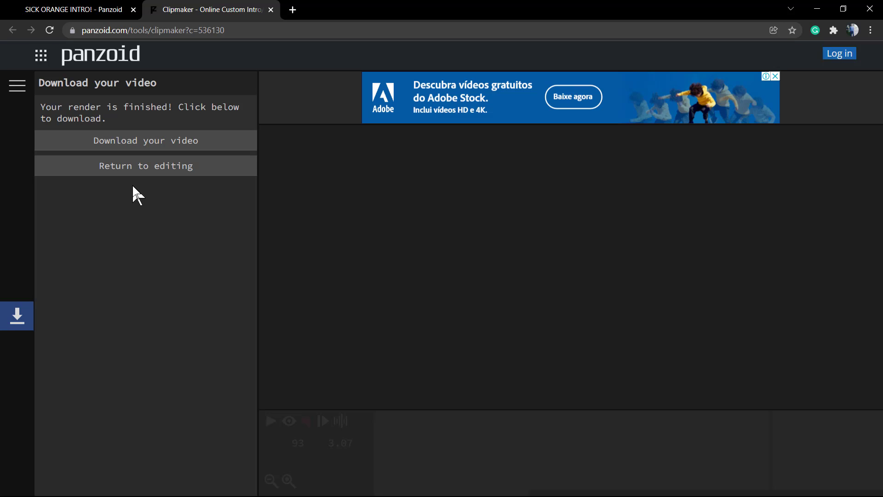
Download the rendered video as video (1).mkv and return to the SICK ORANGE INTRO! tab.
left_click(151, 142)
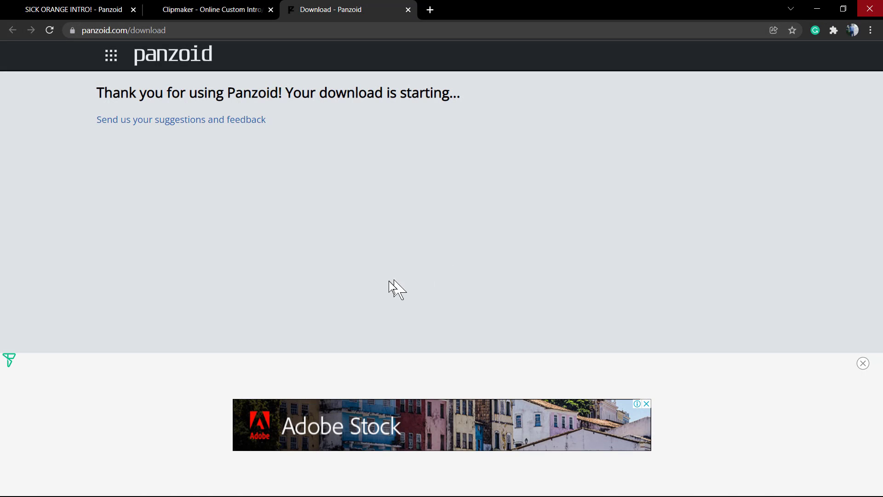
left_click(115, 9)
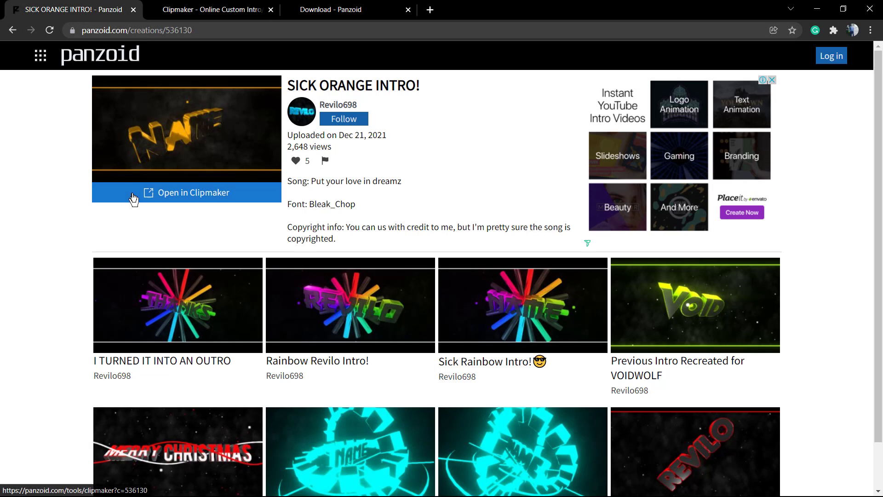